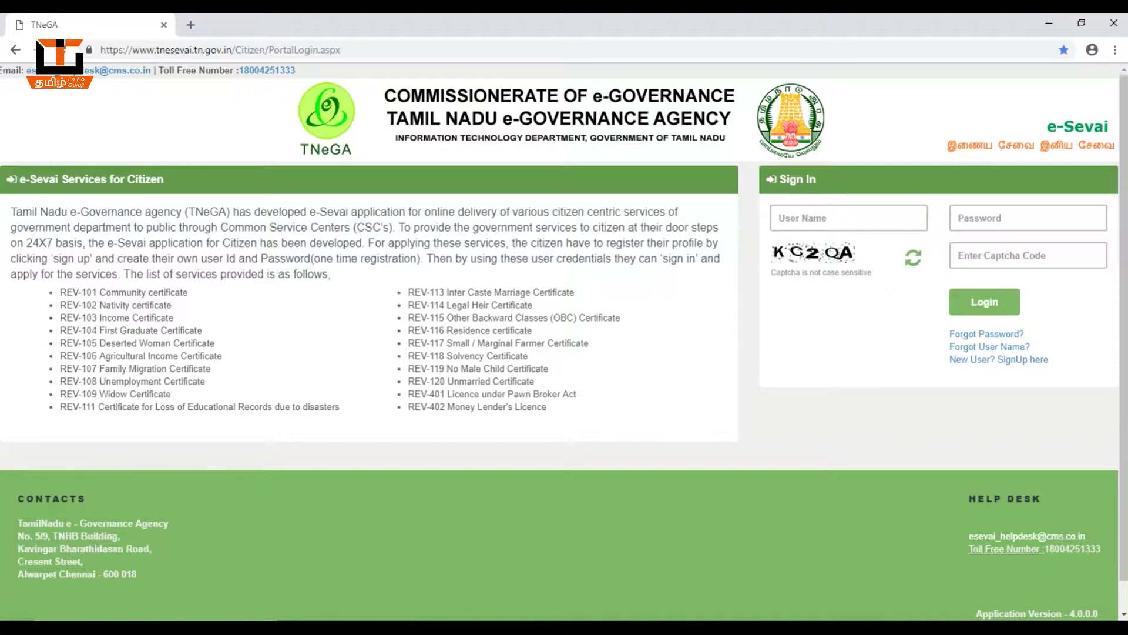
# Step: Sign in with the account user name, password and the captcha code
pyautogui.click(841, 218)
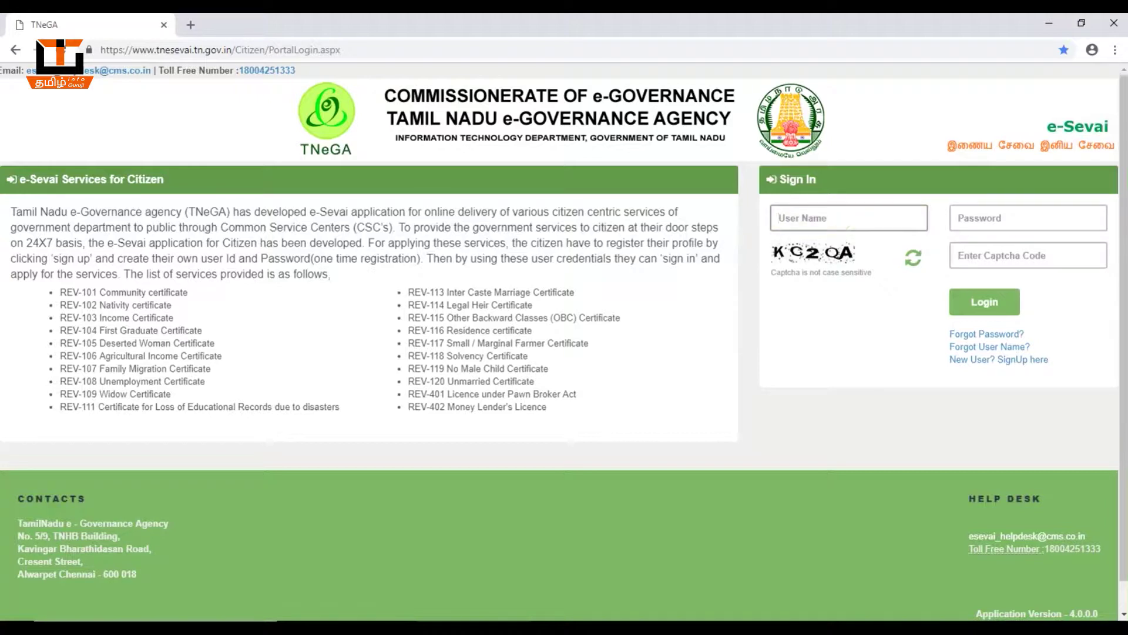
pyautogui.write('manikandandee')
pyautogui.press('Tab')
pyautogui.write('**********')
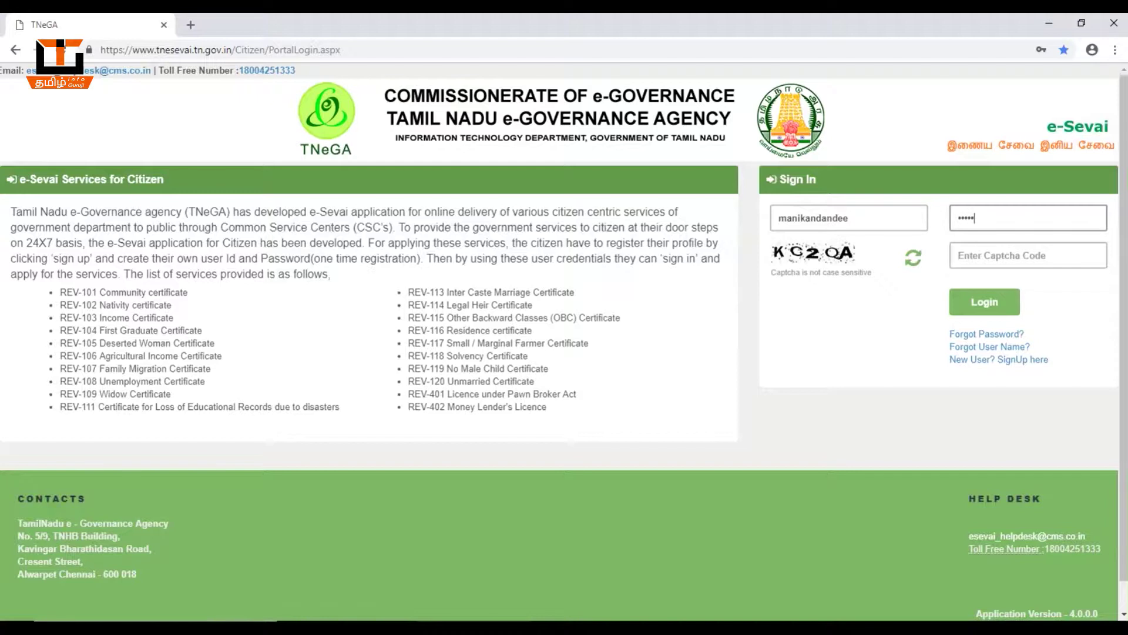
pyautogui.click(1000, 255)
pyautogui.write('KG')
pyautogui.press('BackSpace')
pyautogui.write('C')
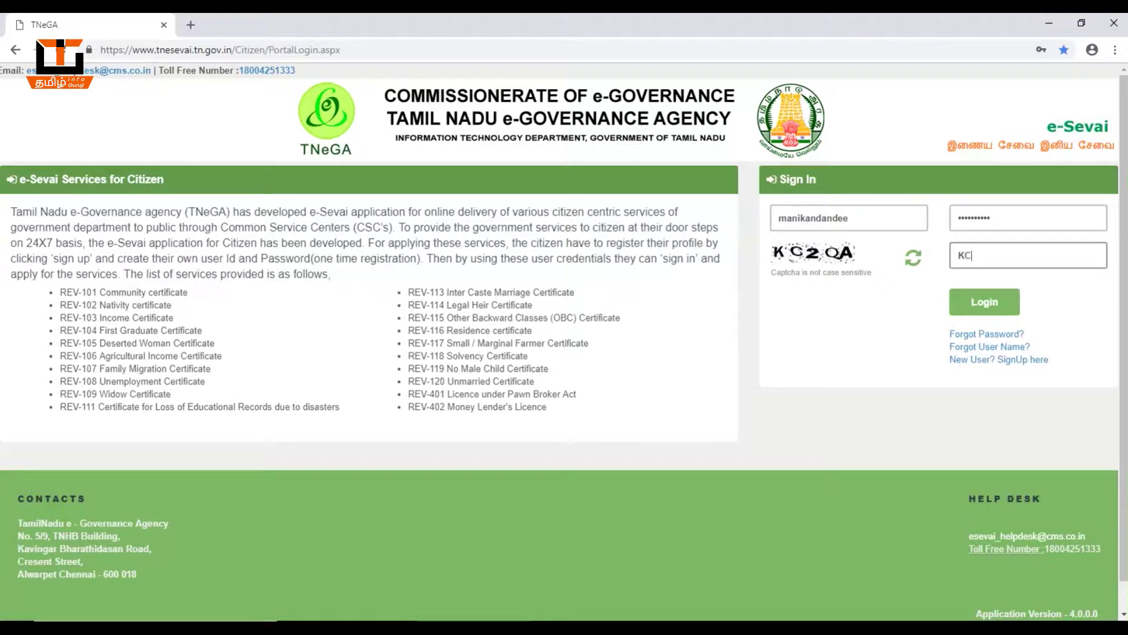
pyautogui.write('2QA')
pyautogui.click(967, 294)
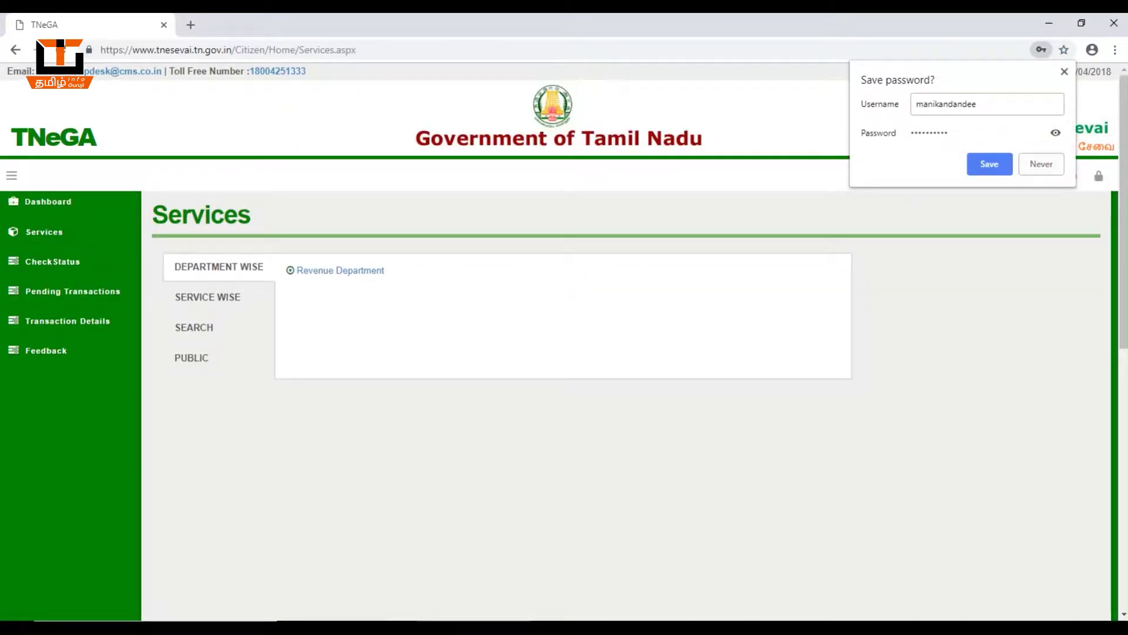
# Step: Decline saving the password, then view the dashboard and the Services page
pyautogui.click(1023, 160)
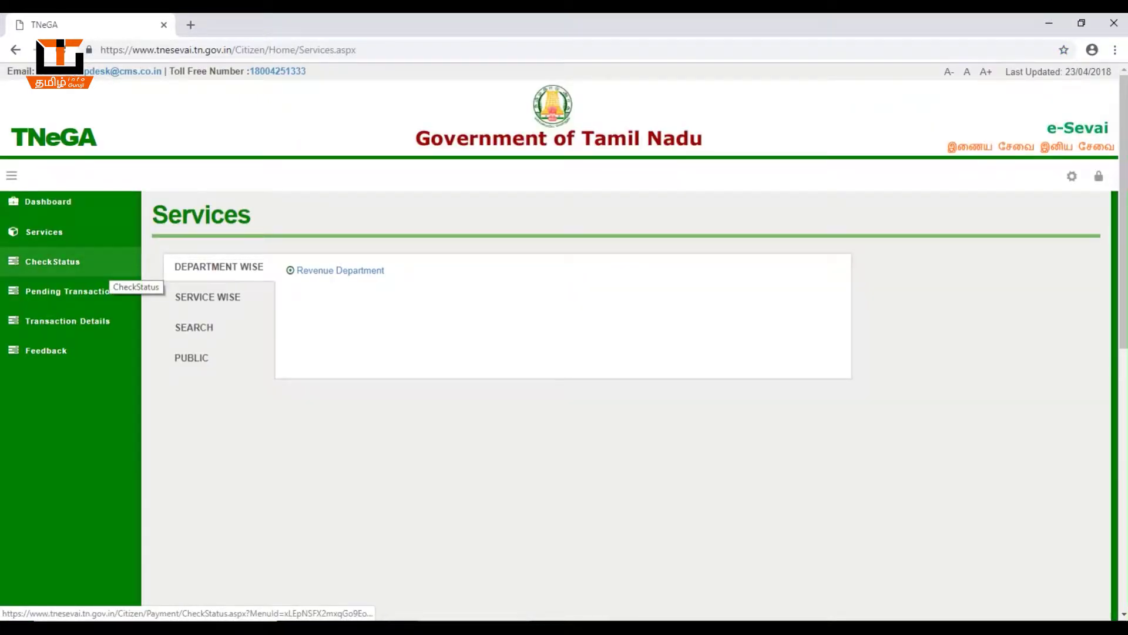
pyautogui.click(35, 203)
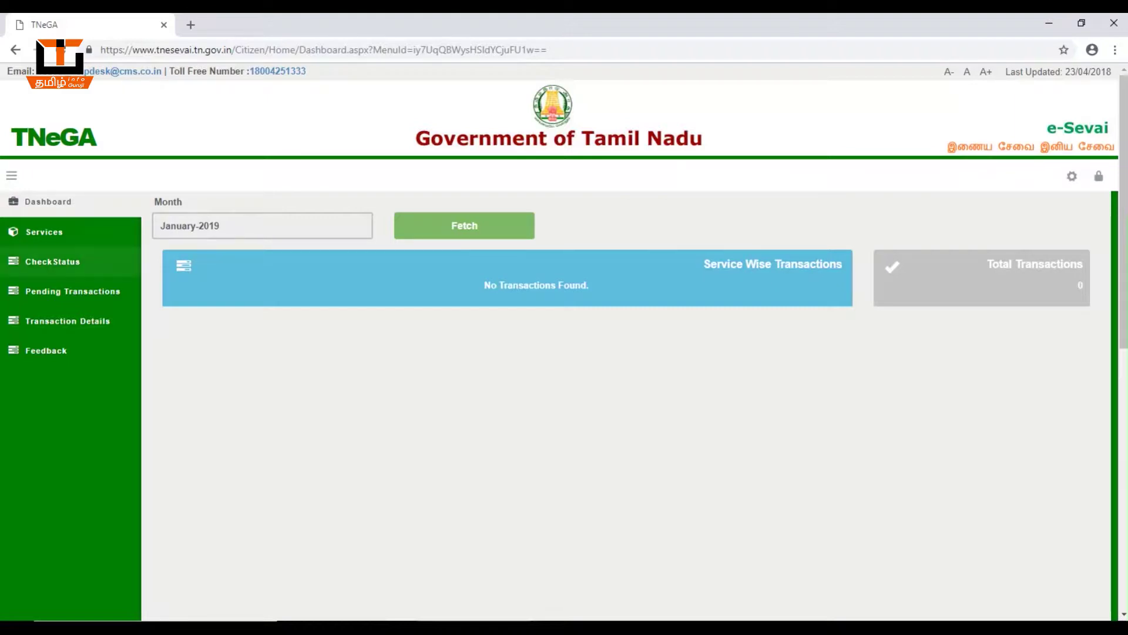
pyautogui.click(35, 231)
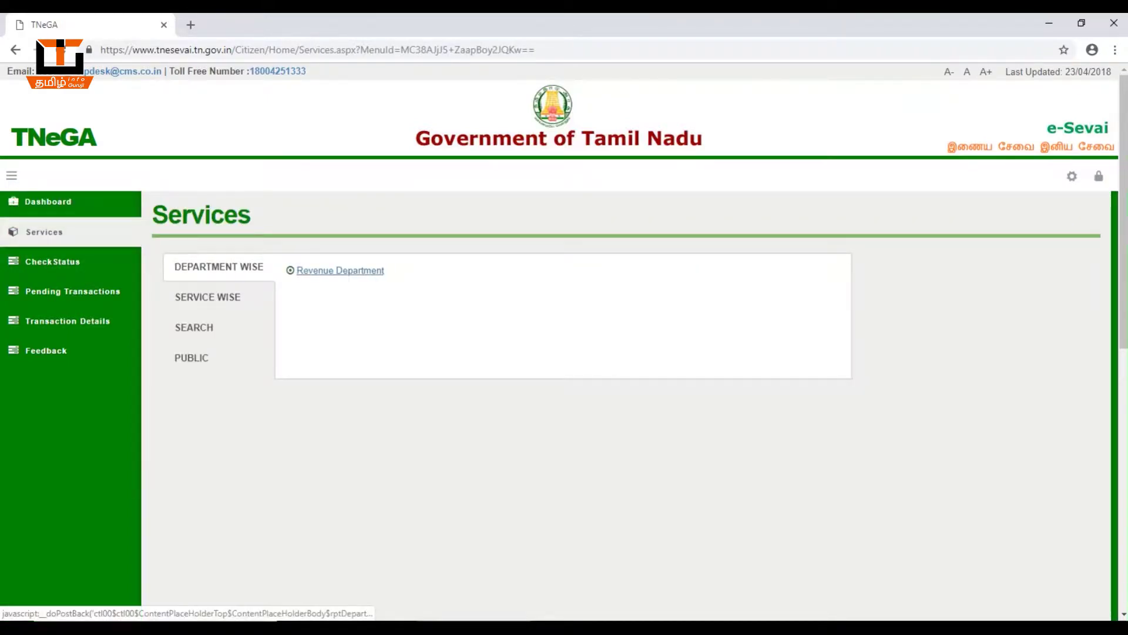
# Step: Browse Revenue Department certificate pages 2 and 3, then switch to the service-wise listing
pyautogui.click(340, 270)
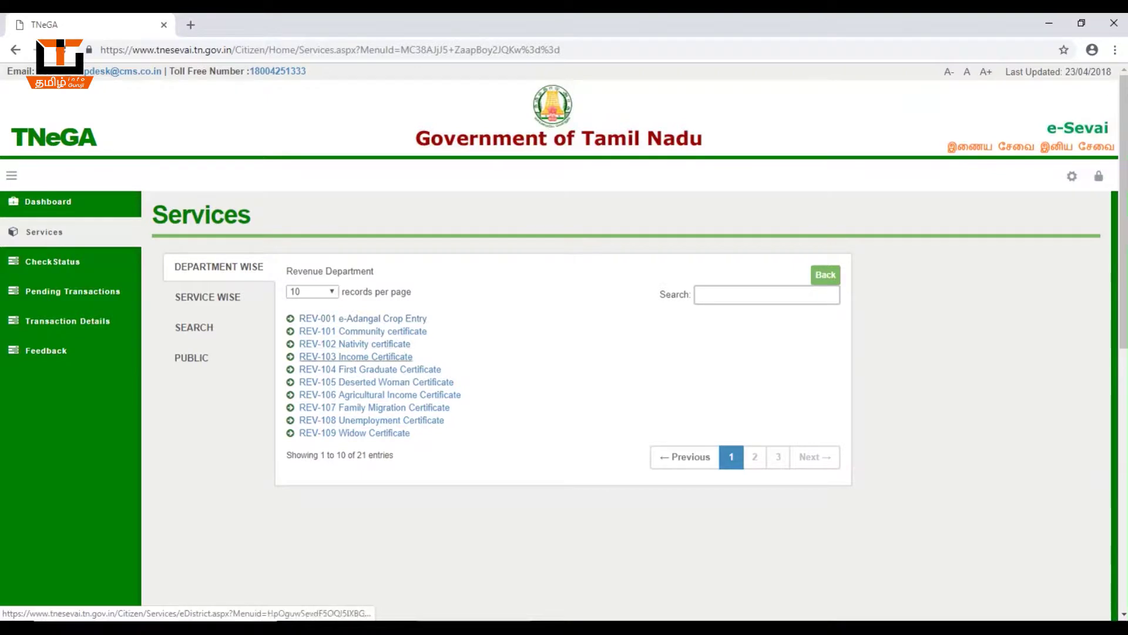
pyautogui.click(754, 457)
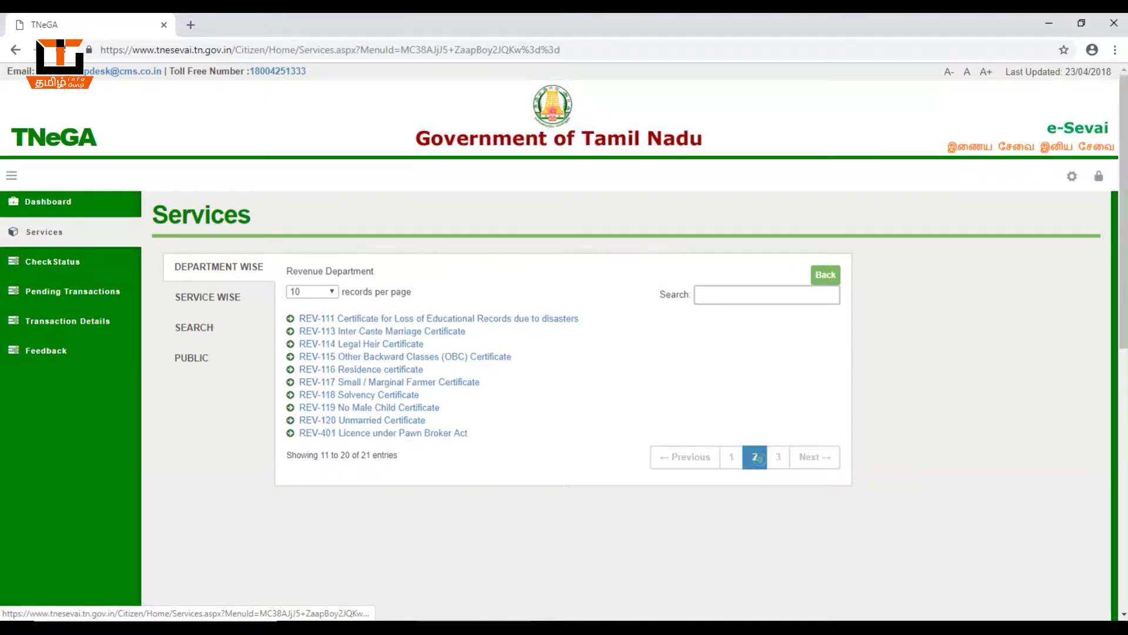
pyautogui.click(778, 456)
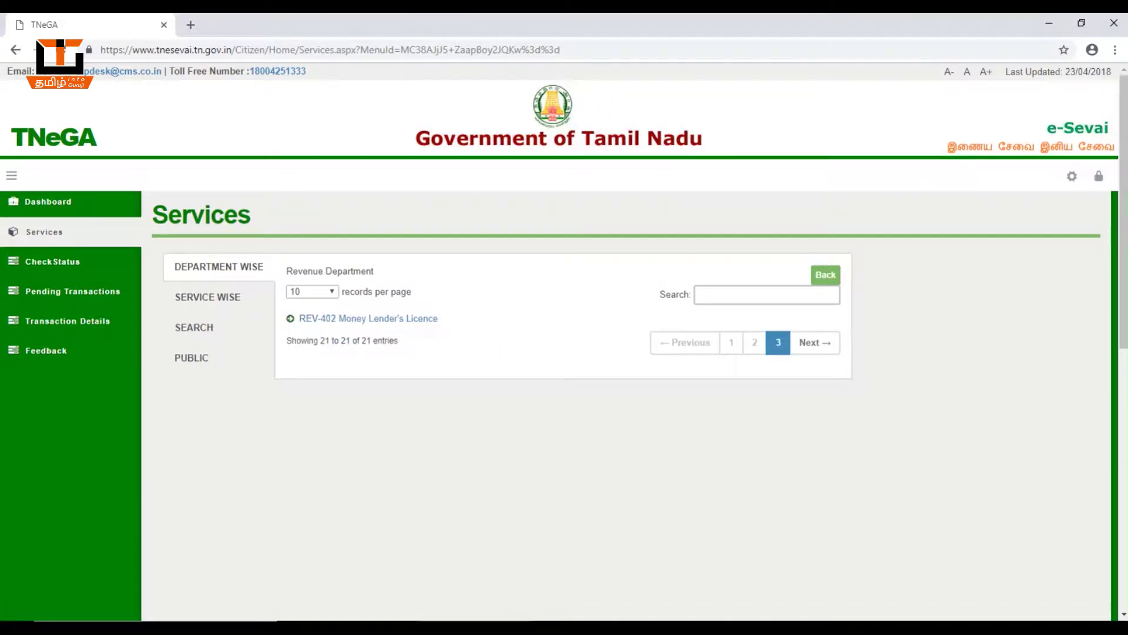
pyautogui.click(711, 347)
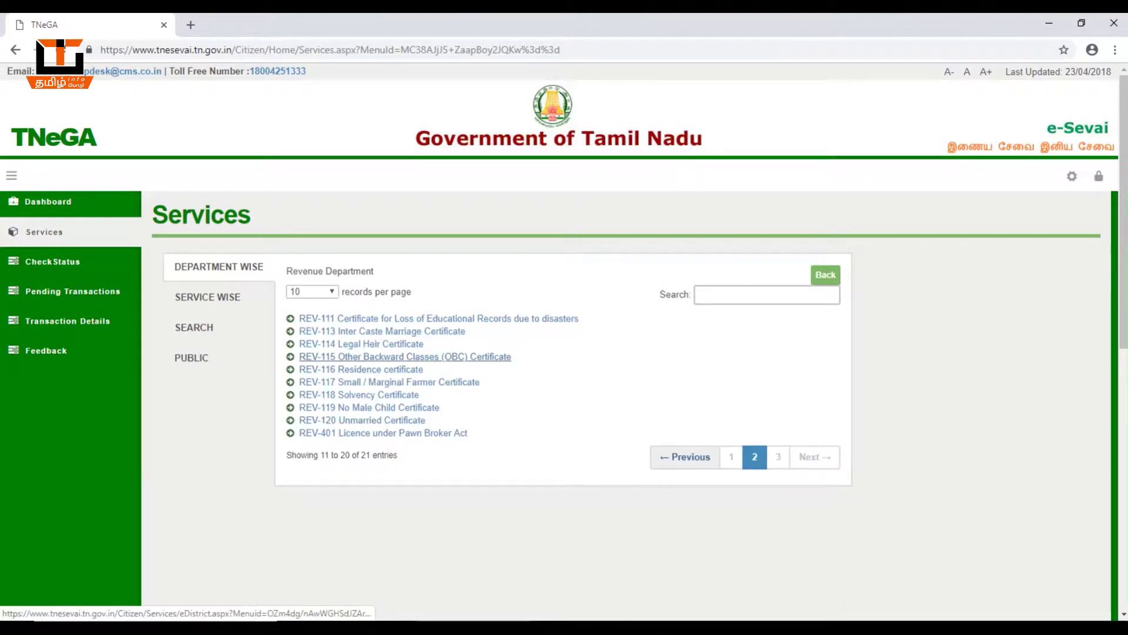
pyautogui.click(200, 295)
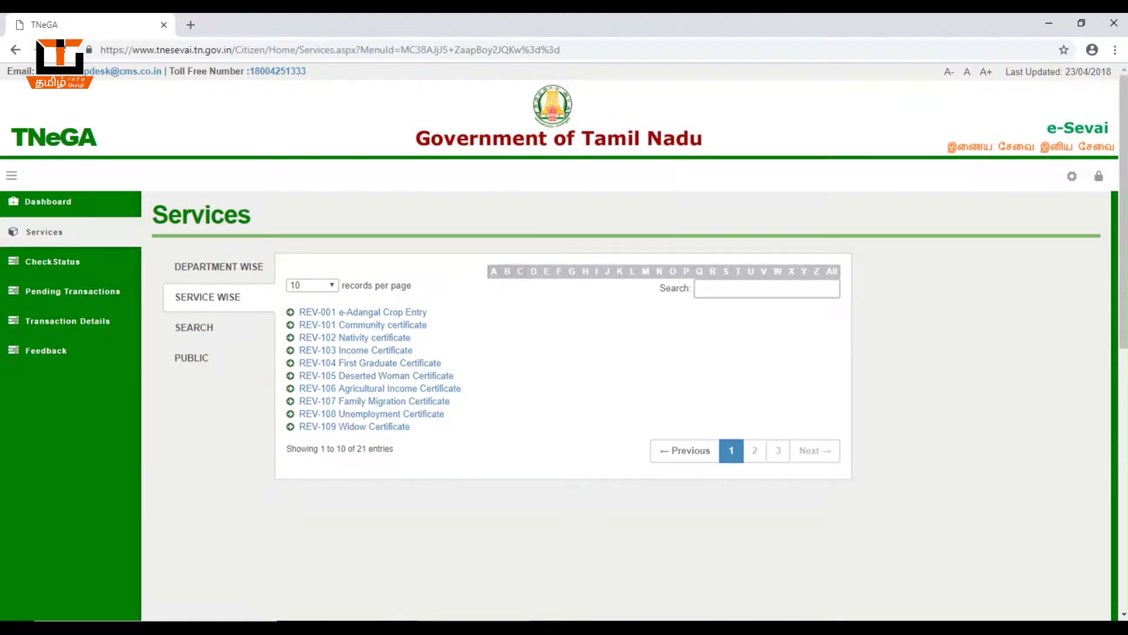
# Step: Try the keyword search box for filtering services
pyautogui.click(703, 288)
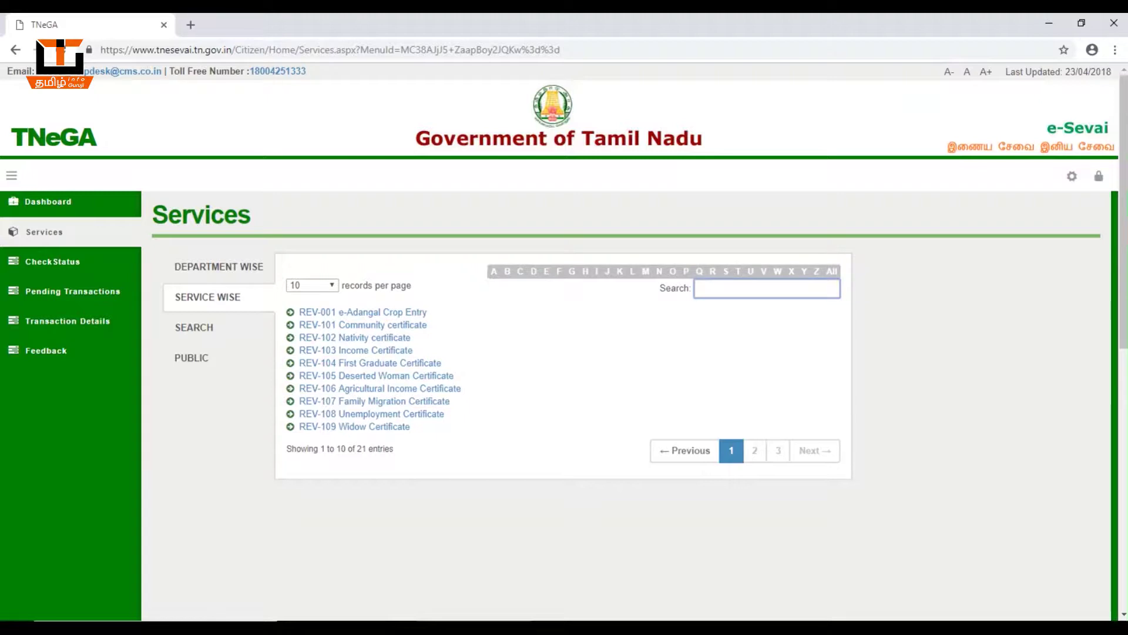
pyautogui.click(194, 328)
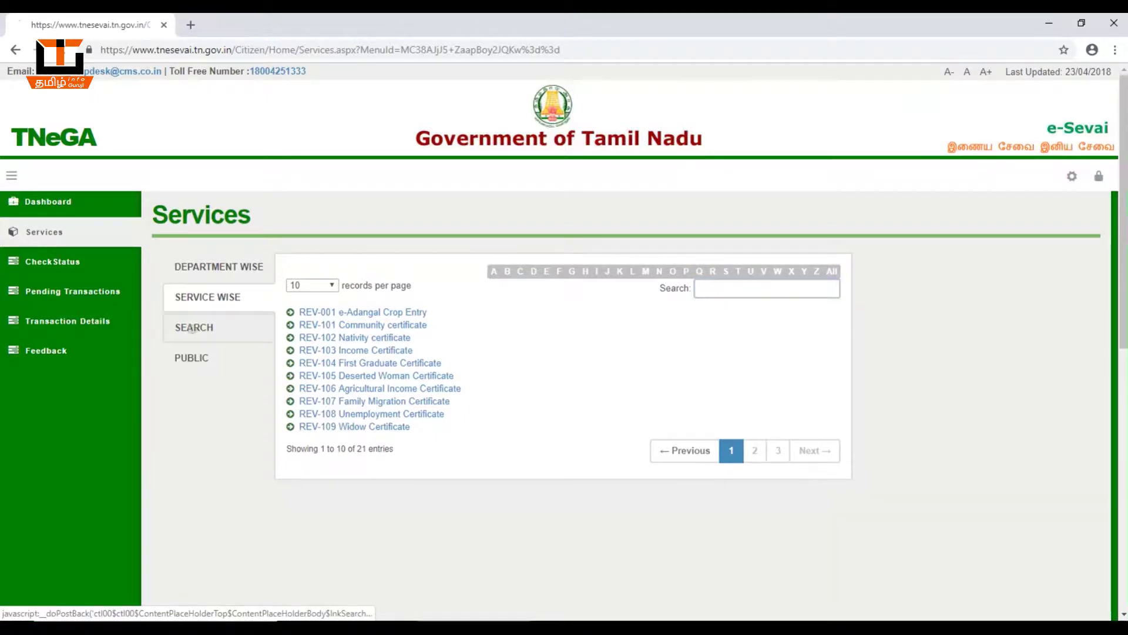
pyautogui.click(351, 293)
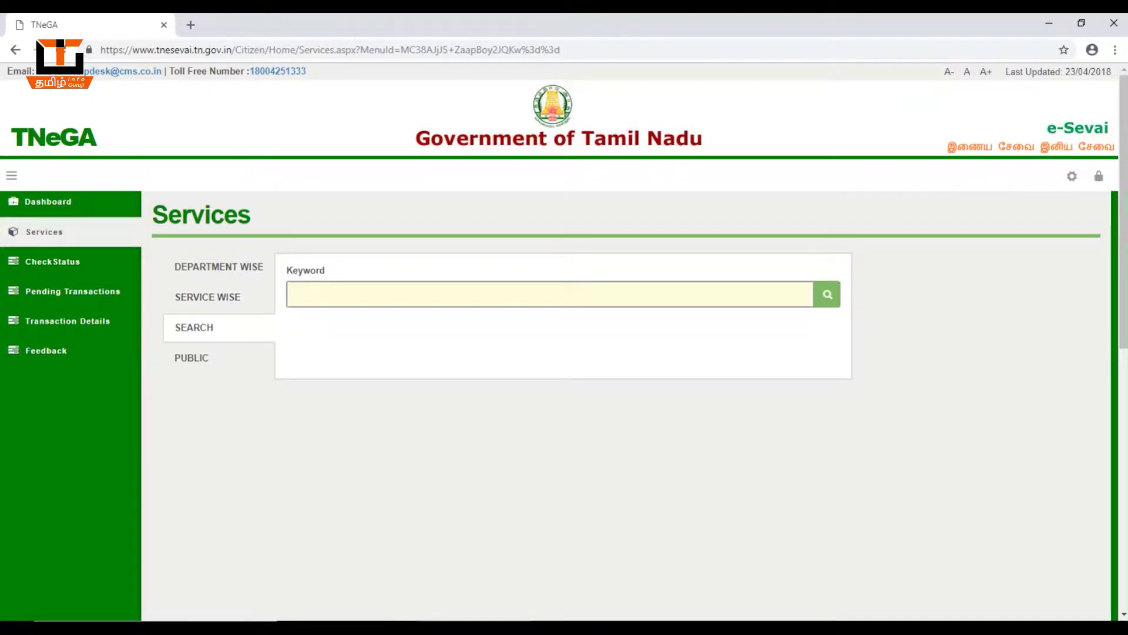
# Step: Browse public and Revenue Department services, then go to Check Status
pyautogui.click(188, 356)
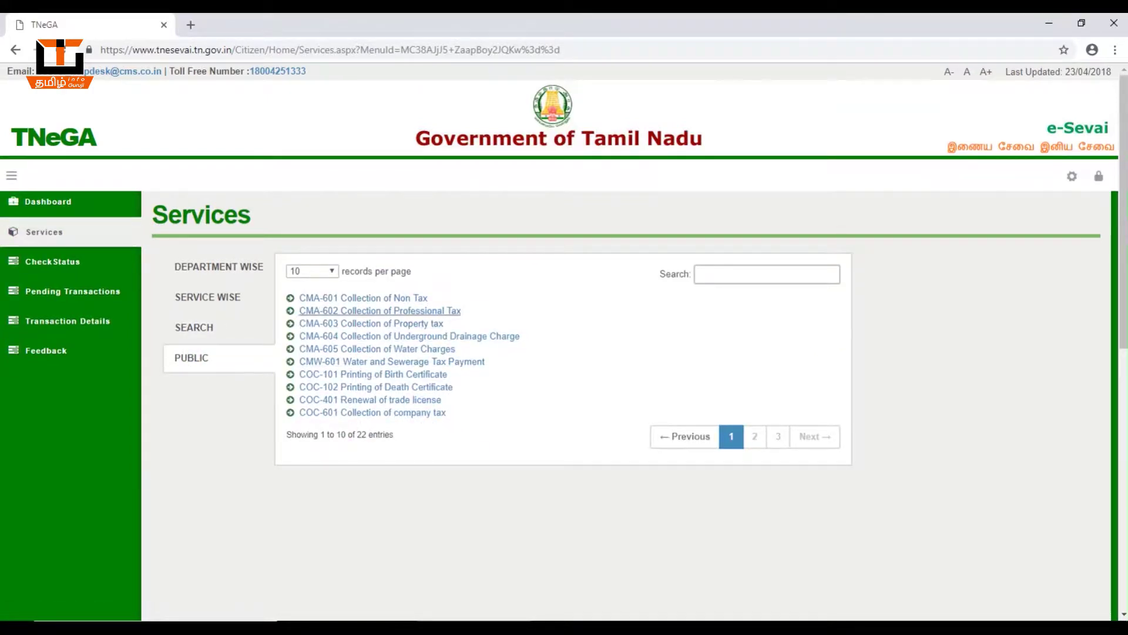
pyautogui.click(219, 266)
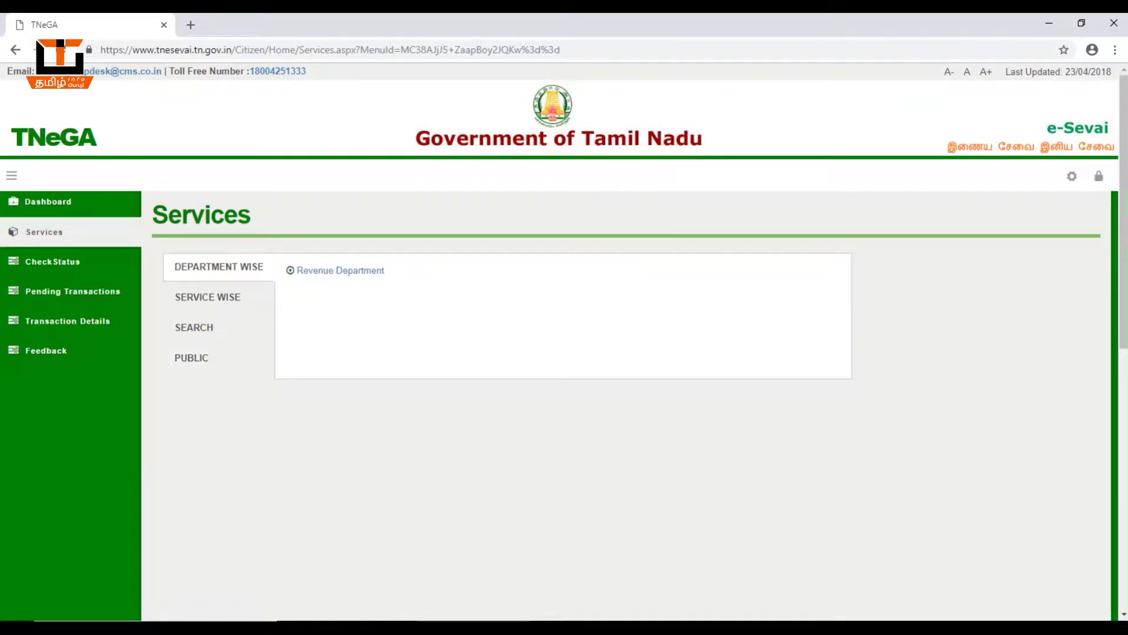
pyautogui.click(346, 270)
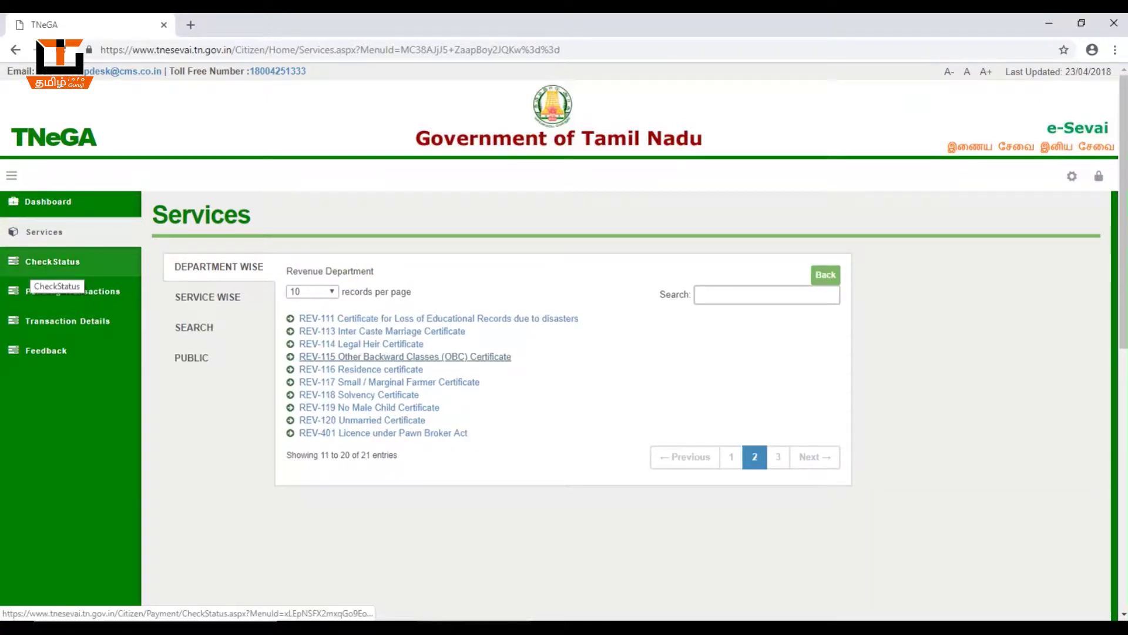
pyautogui.click(52, 265)
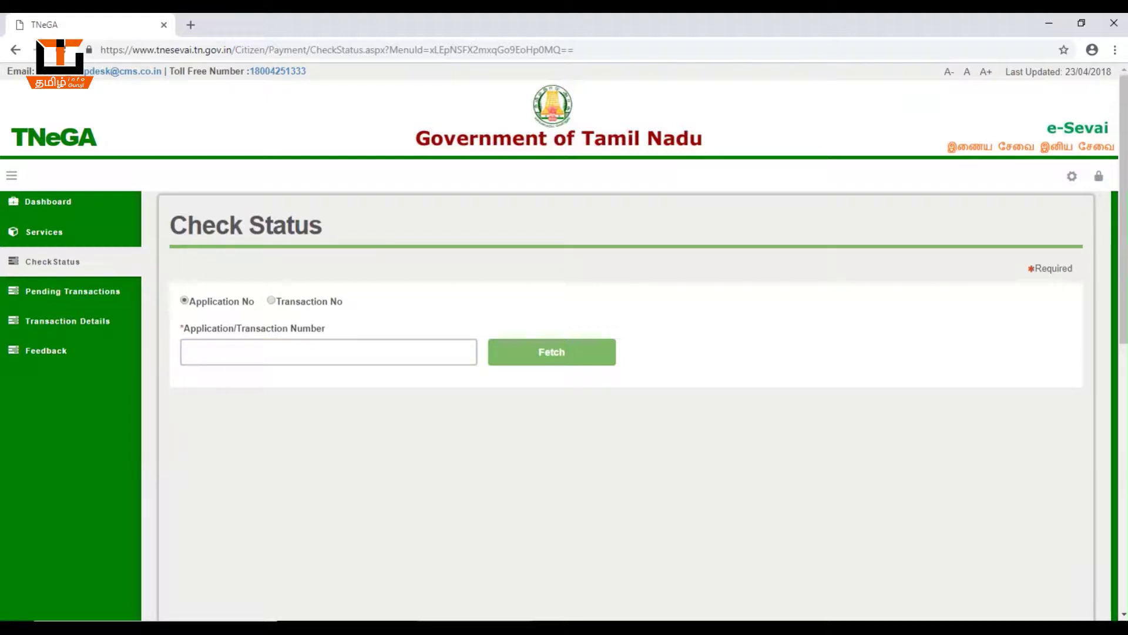
# Step: Review the Pending Transactions, Transaction Details and Feedback pages
pyautogui.click(59, 291)
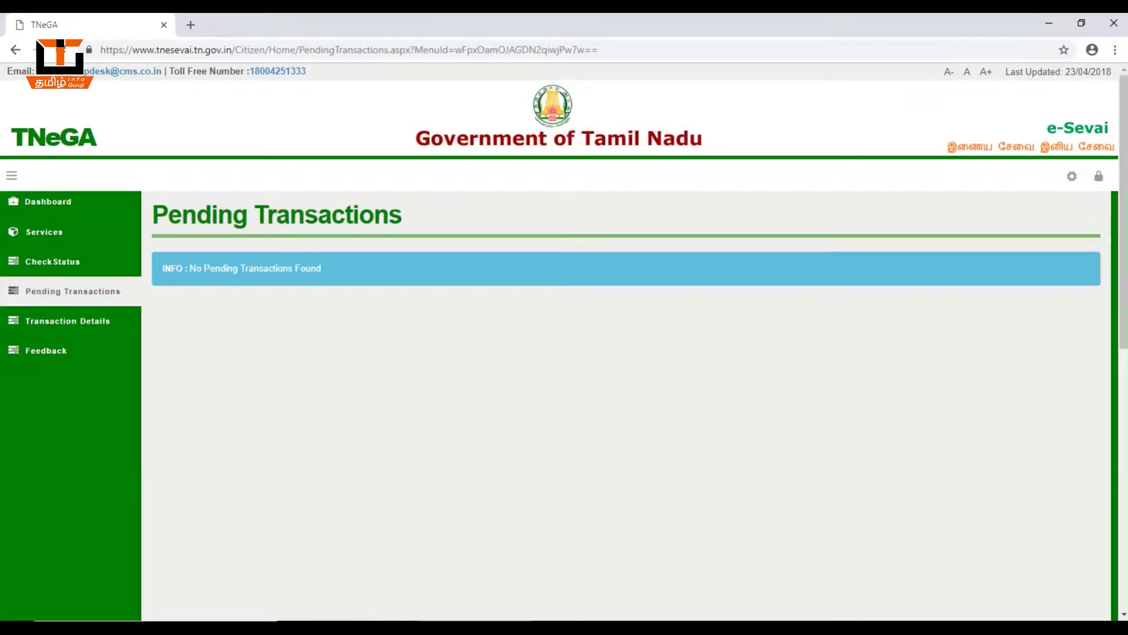
pyautogui.click(53, 321)
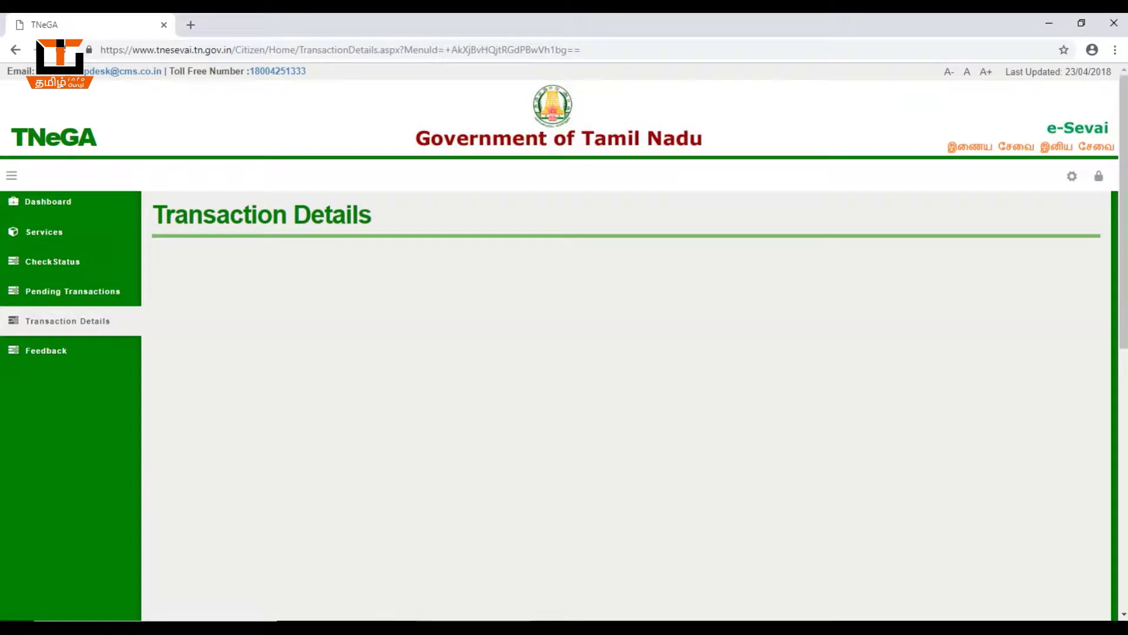
pyautogui.click(70, 349)
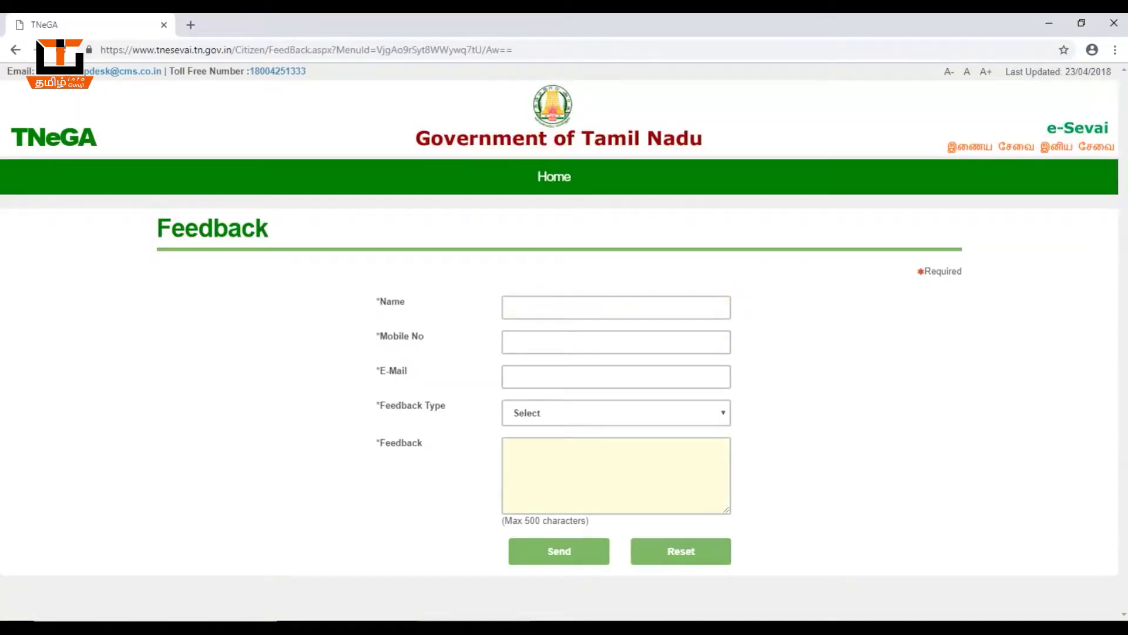
# Step: Return to Revenue Department services and open REV-115 OBC Certificate from page 2
pyautogui.click(553, 177)
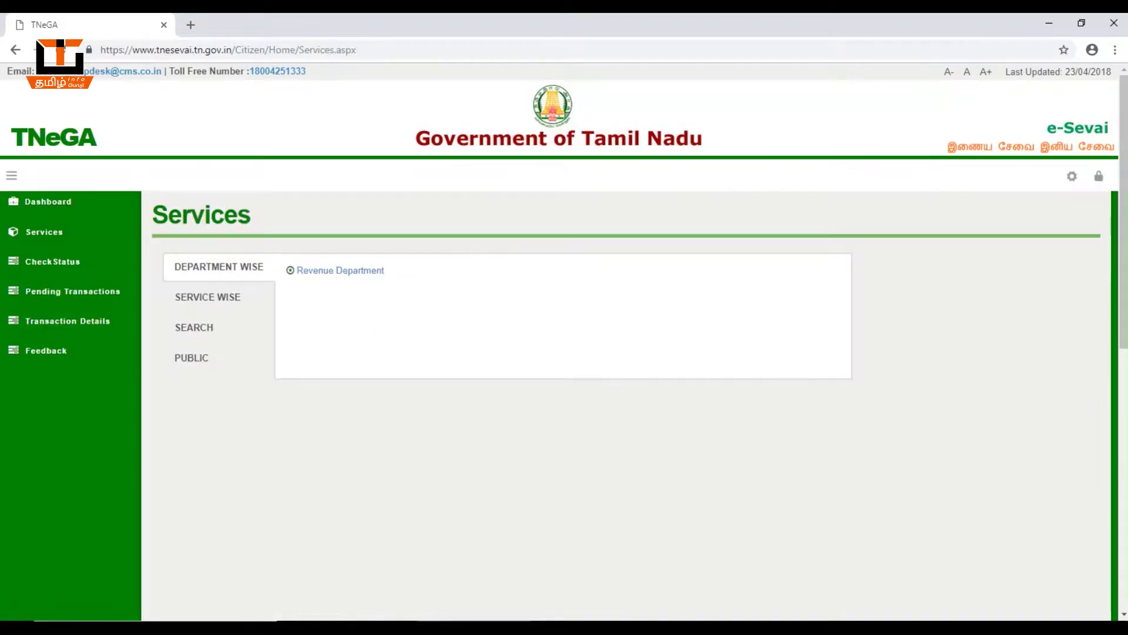
pyautogui.click(340, 270)
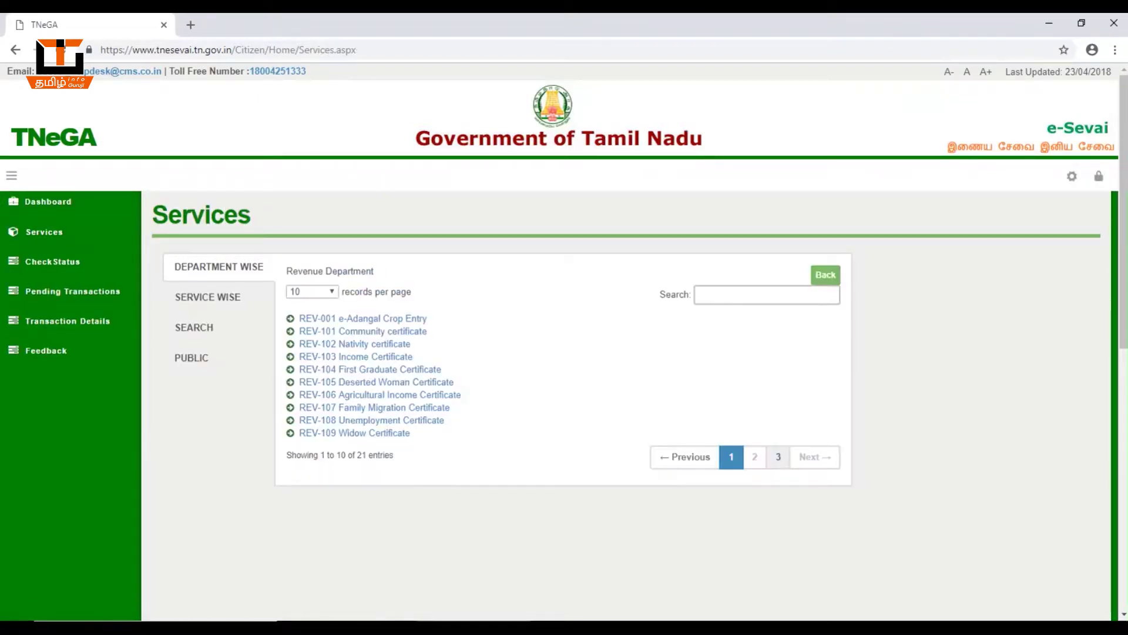
pyautogui.click(754, 457)
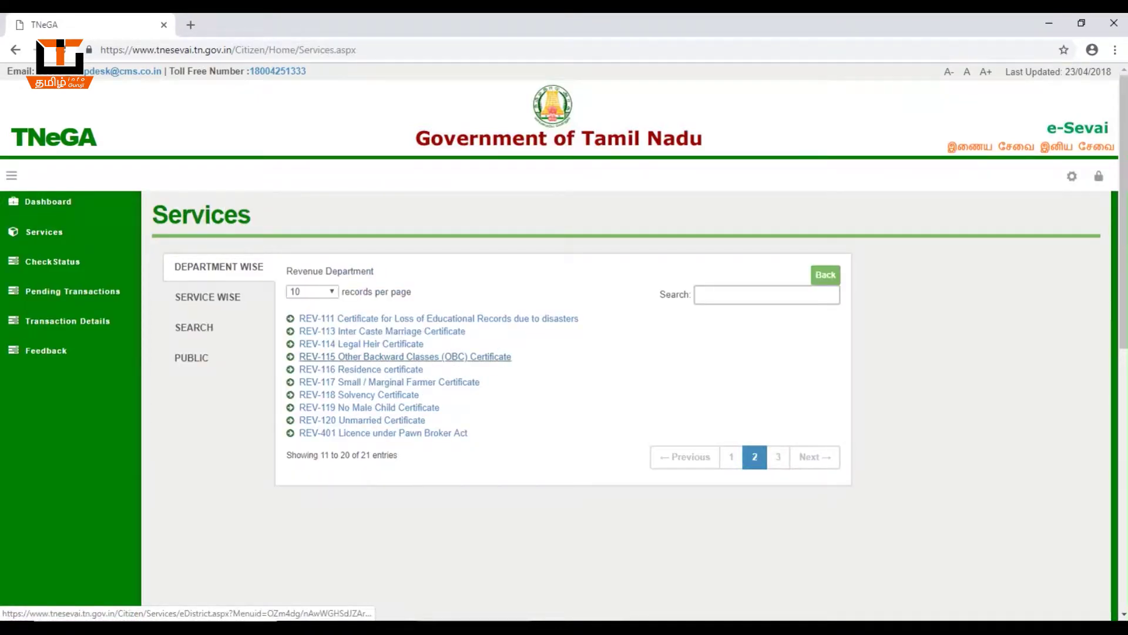
pyautogui.click(382, 357)
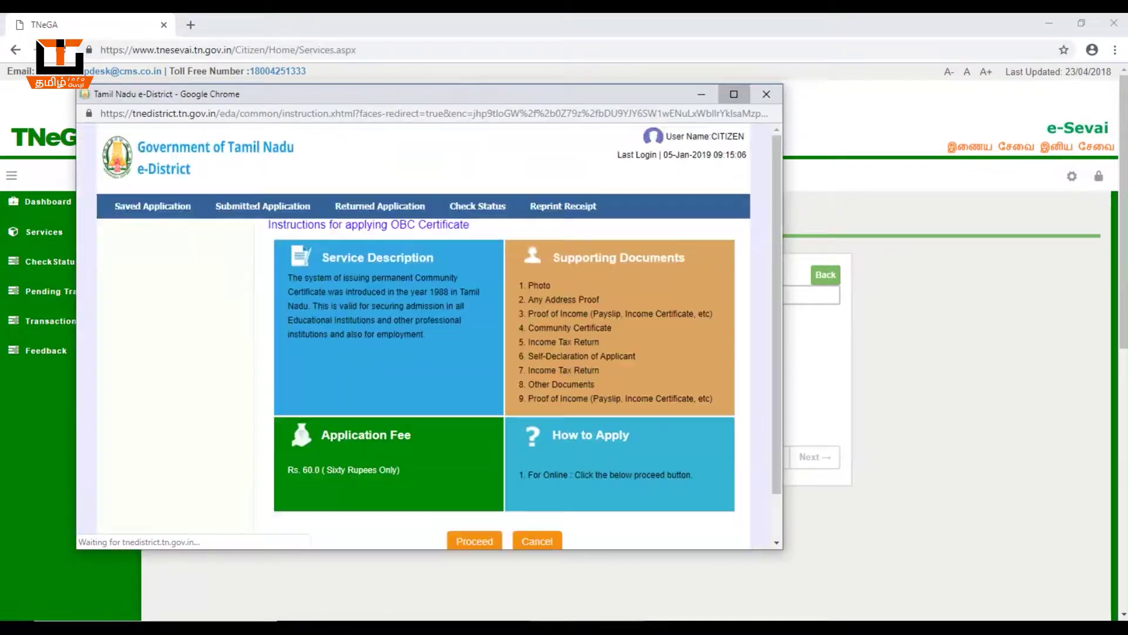
# Step: Maximize the OBC application window and review the Supporting Documents list
pyautogui.press('super+Up')
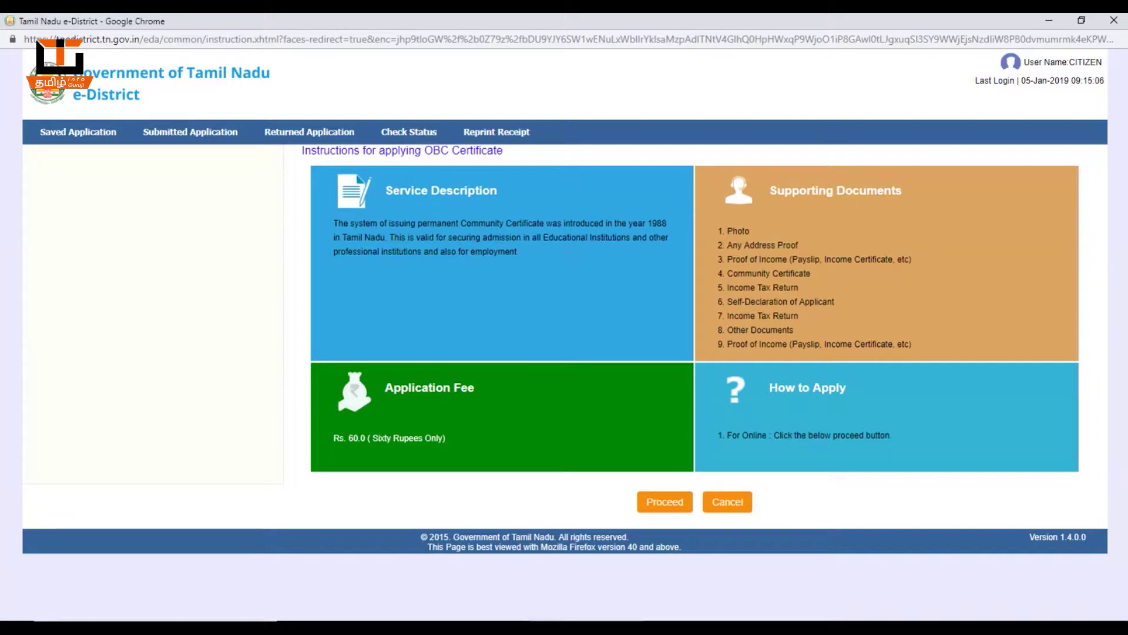
pyautogui.moveTo(728, 231); pyautogui.dragTo(795, 331)
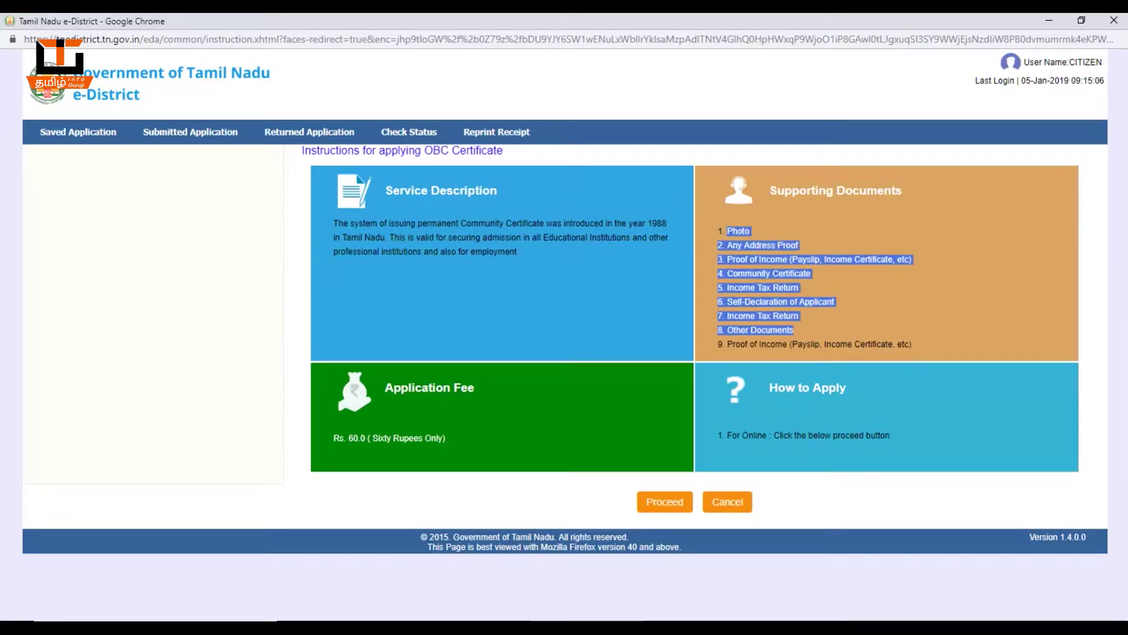
pyautogui.click(440, 408)
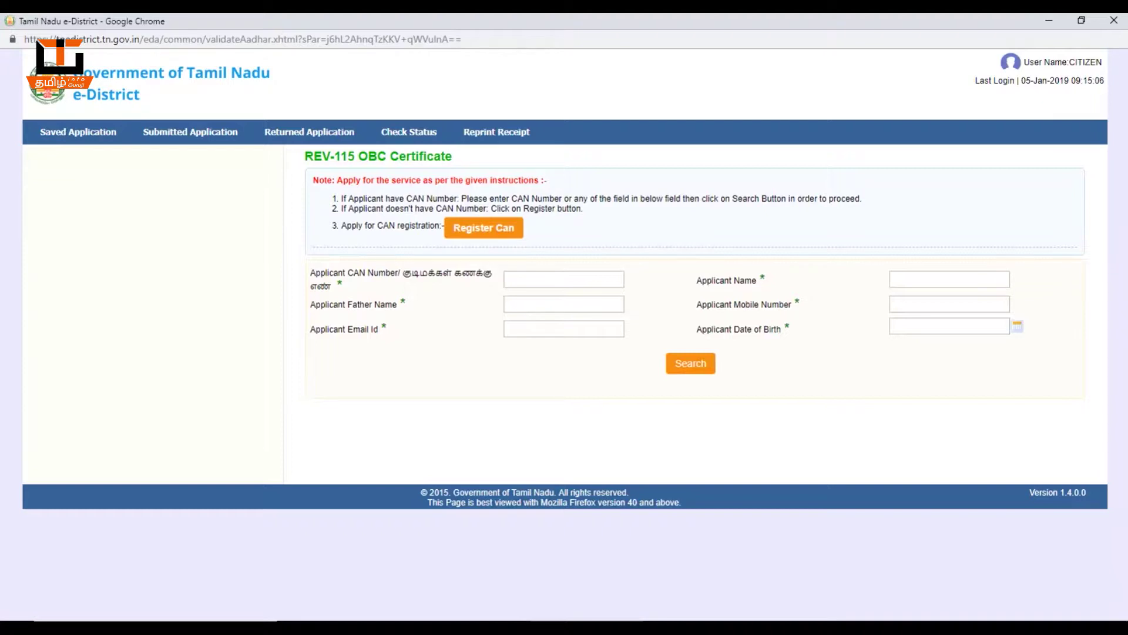
# Step: Use Register Can to open the blank CAN Registration form
pyautogui.click(515, 278)
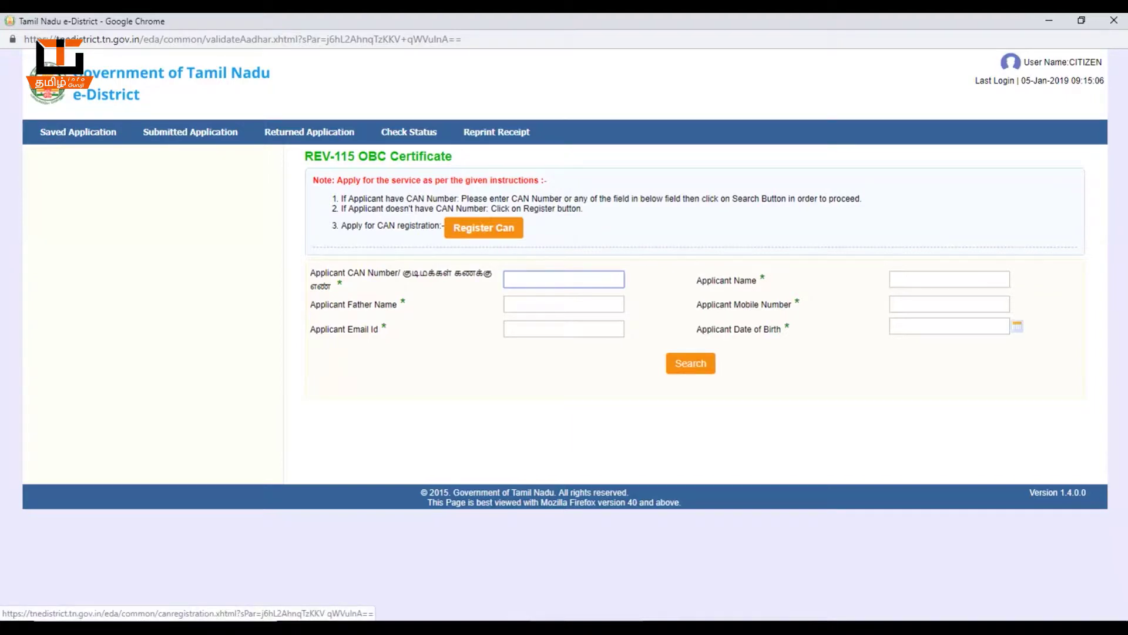
pyautogui.click(483, 227)
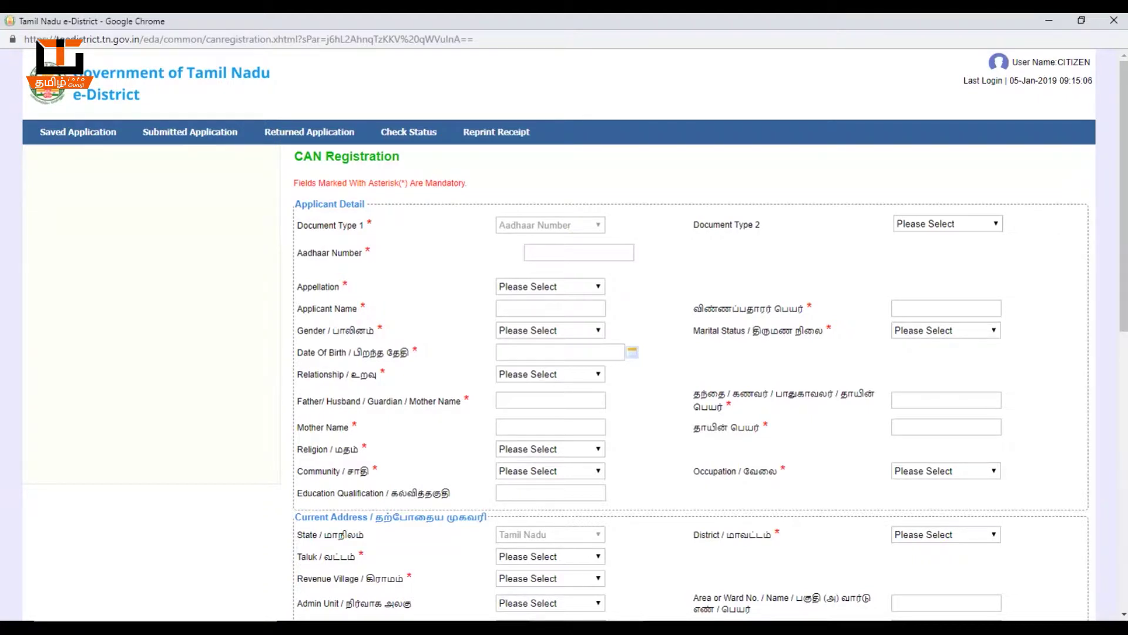
# Step: Choose Ration card as Document Type 2 and Thiru as the appellation
pyautogui.click(547, 252)
pyautogui.click(947, 224)
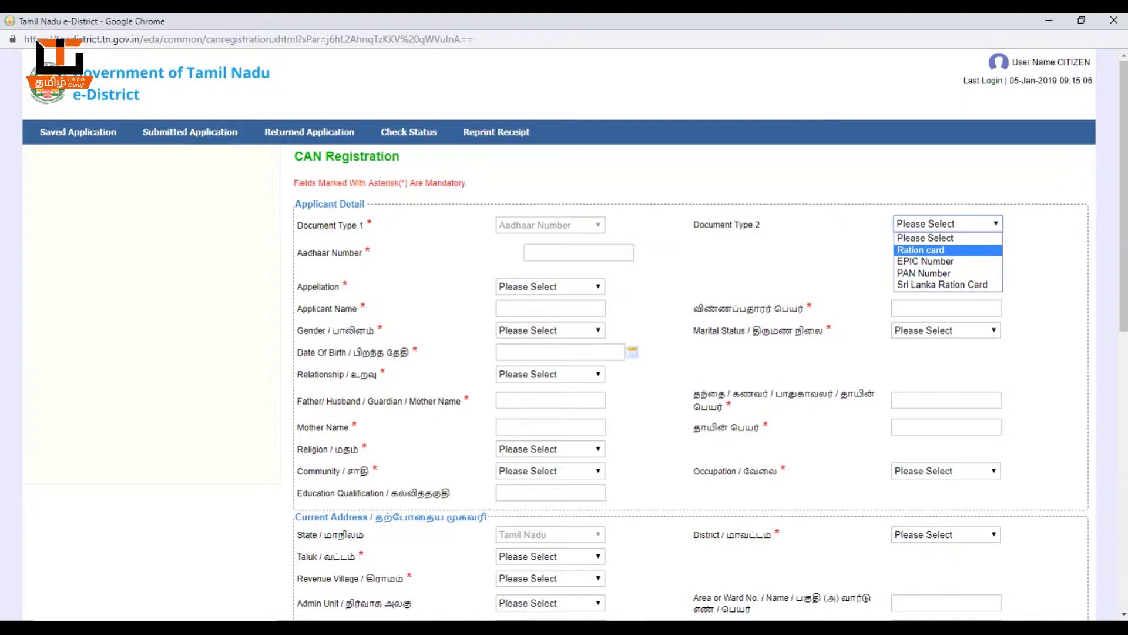
pyautogui.click(921, 249)
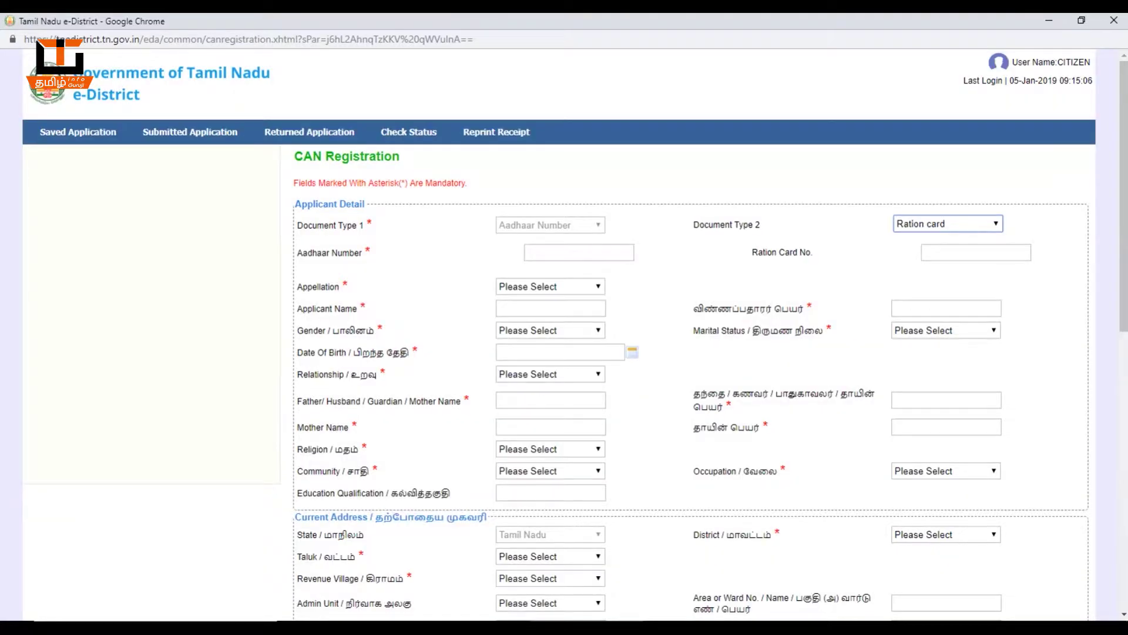
pyautogui.click(931, 252)
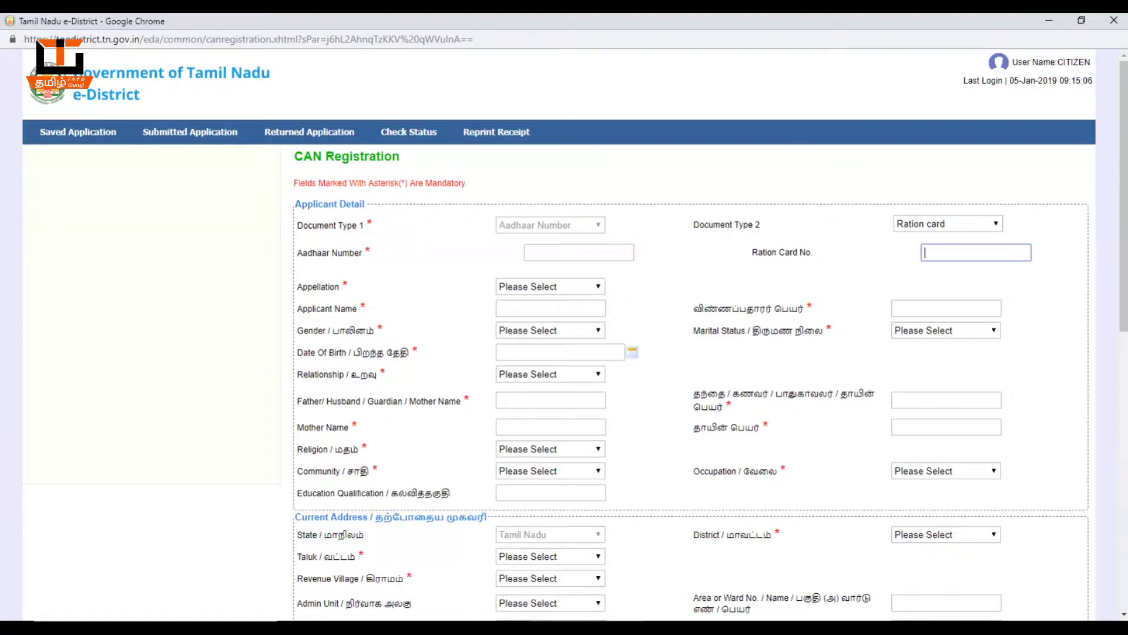
pyautogui.click(550, 286)
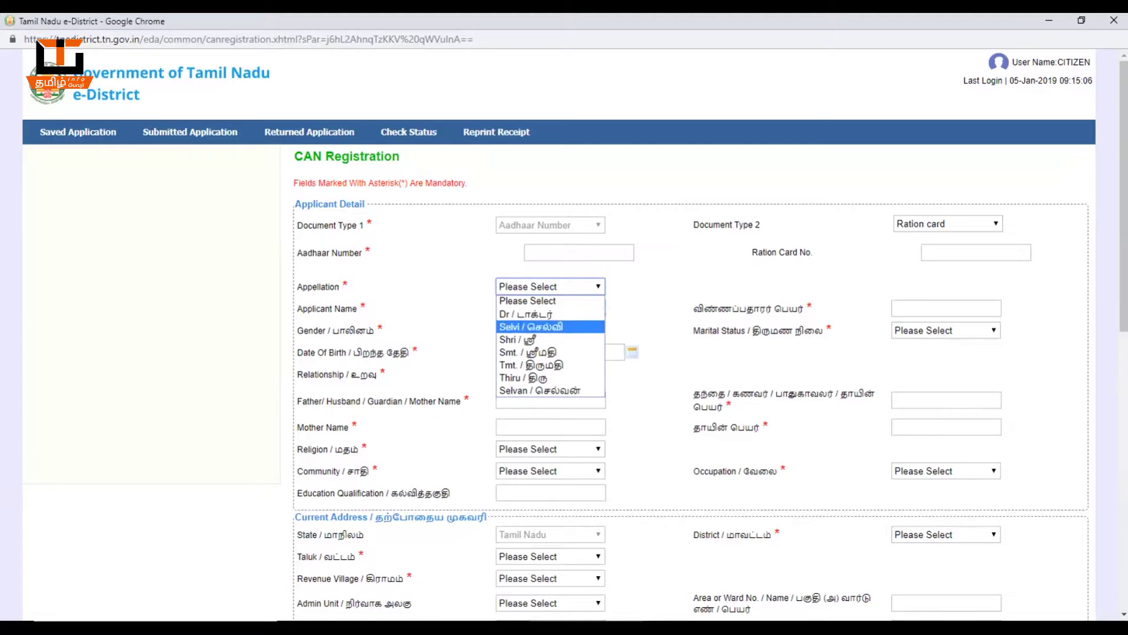
pyautogui.click(528, 378)
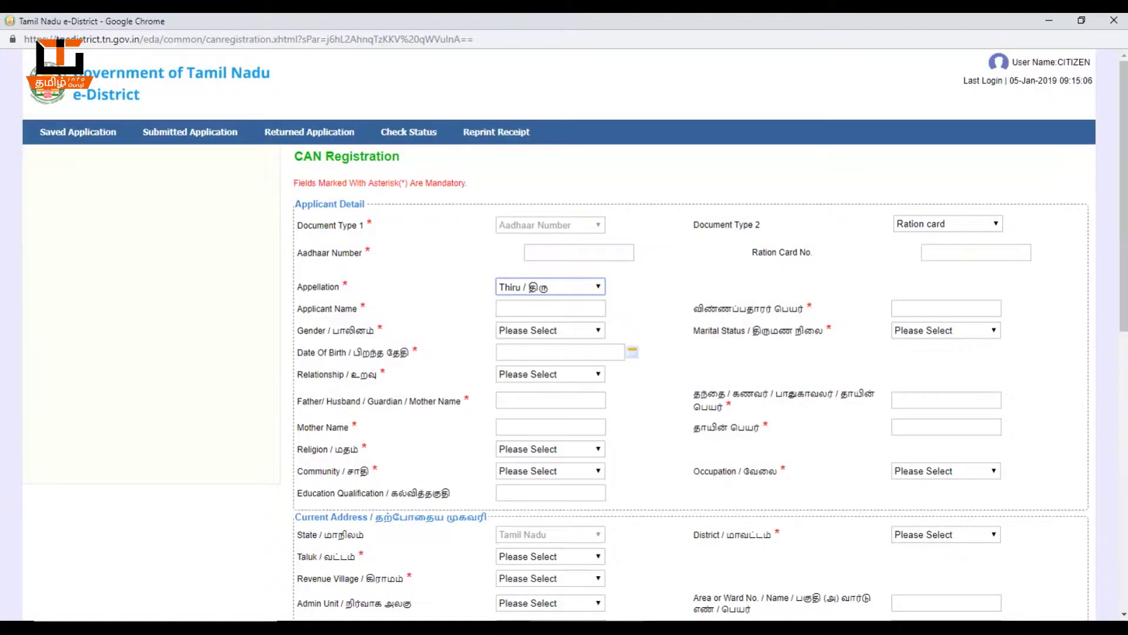
# Step: Enter the applicant's name in the English name field
pyautogui.click(551, 308)
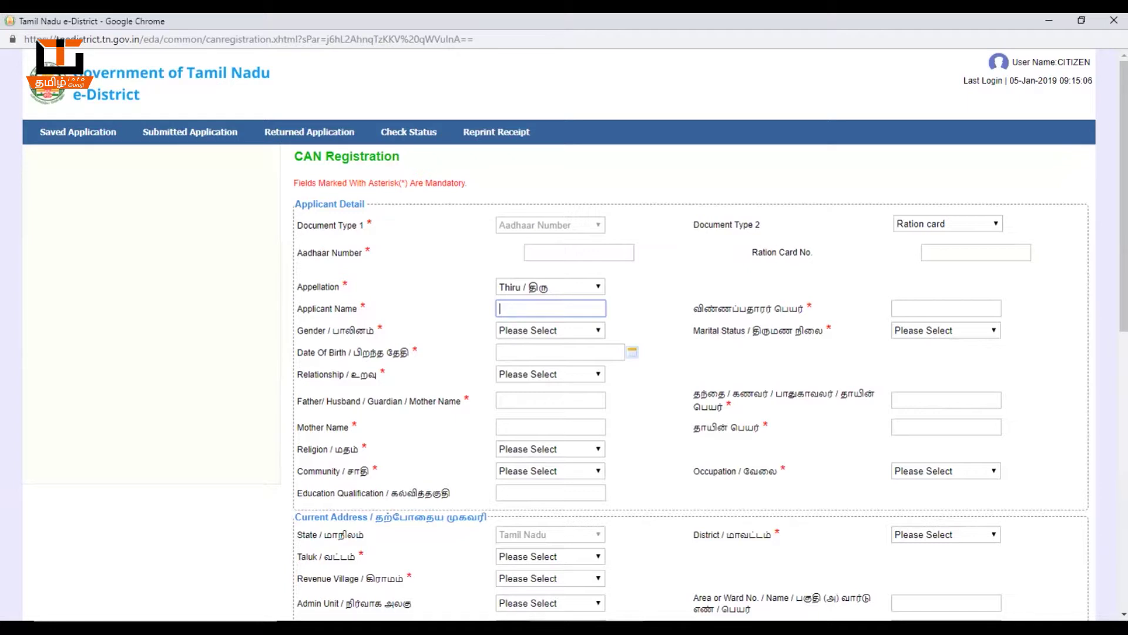
pyautogui.write('m')
pyautogui.press('BackSpace')
pyautogui.write('Manikandan')
pyautogui.click(946, 308)
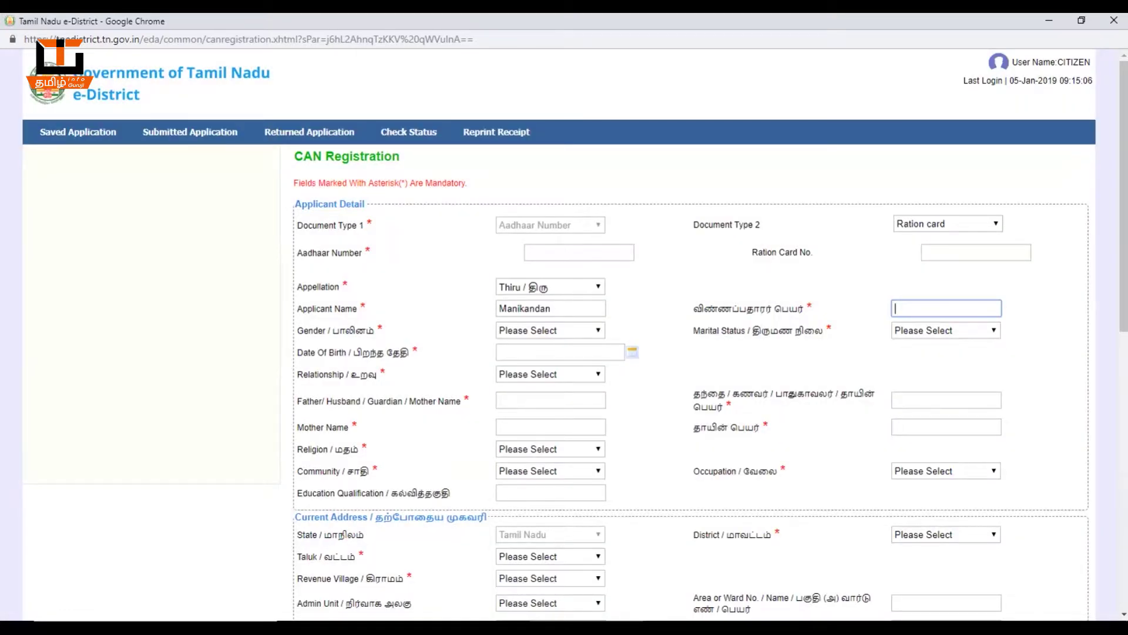
pyautogui.write('mani')
pyautogui.press('BackSpace')
pyautogui.press('BackSpace')
pyautogui.press('BackSpace')
pyautogui.press('BackSpace')
# Step: Set gender to Male and marital status to Married
pyautogui.click(547, 330)
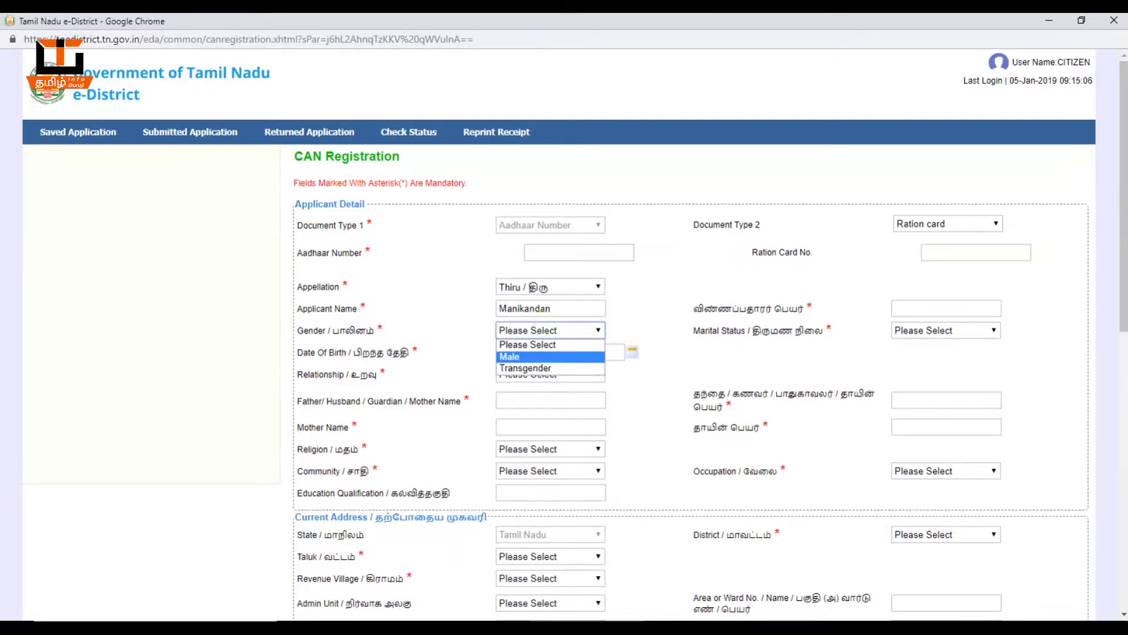
pyautogui.click(510, 357)
pyautogui.click(945, 330)
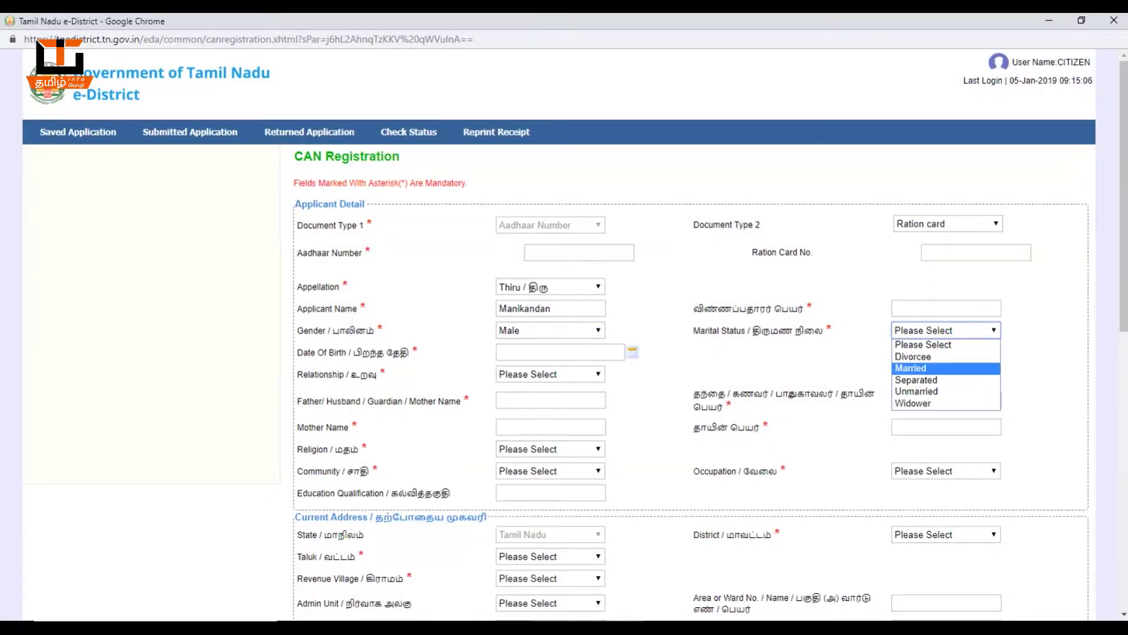
pyautogui.click(946, 368)
# Step: Enter the applicant's name in the Tamil name field, converting it to Tamil script
pyautogui.click(934, 308)
pyautogui.write('Manikandan')
pyautogui.press('Tab')
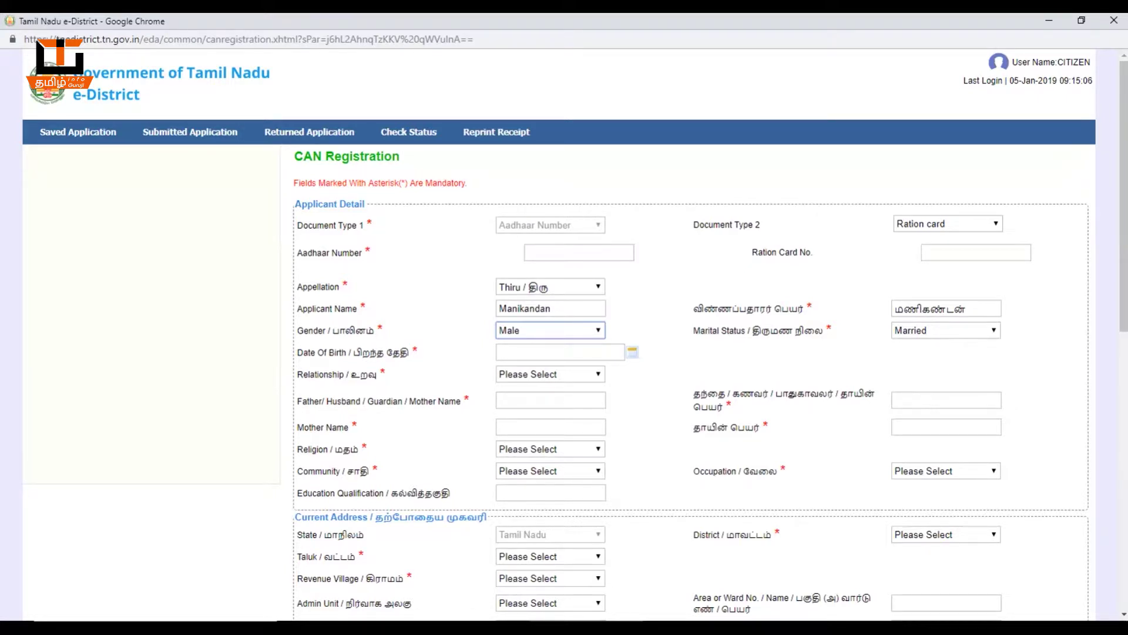
pyautogui.press('Tab')
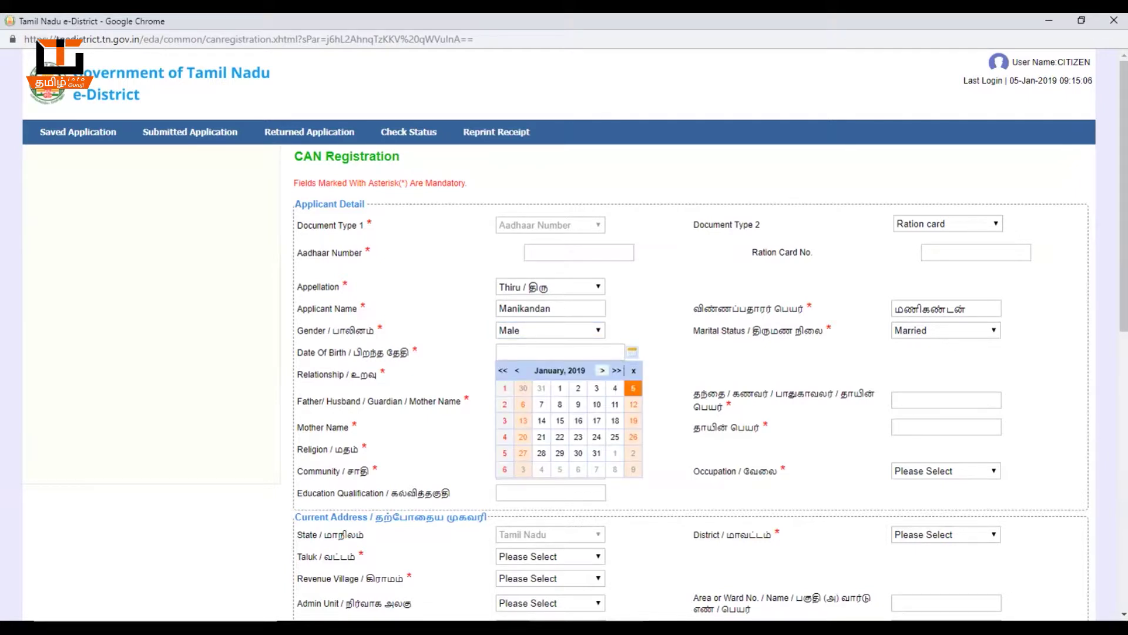
pyautogui.click(559, 370)
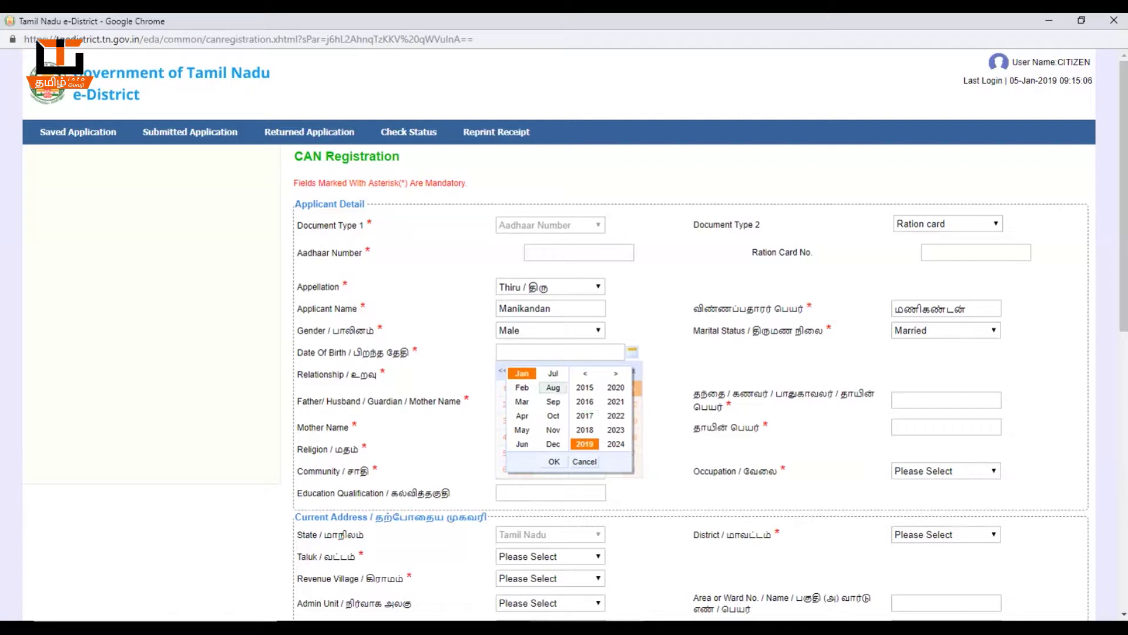
pyautogui.click(586, 373)
pyautogui.click(585, 374)
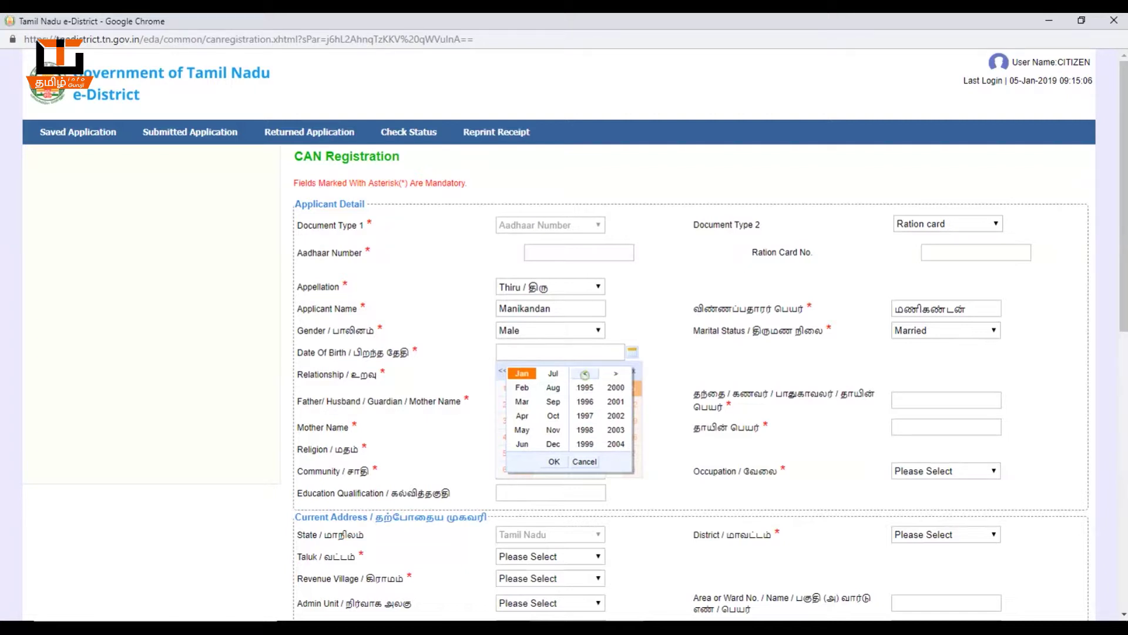
pyautogui.click(585, 373)
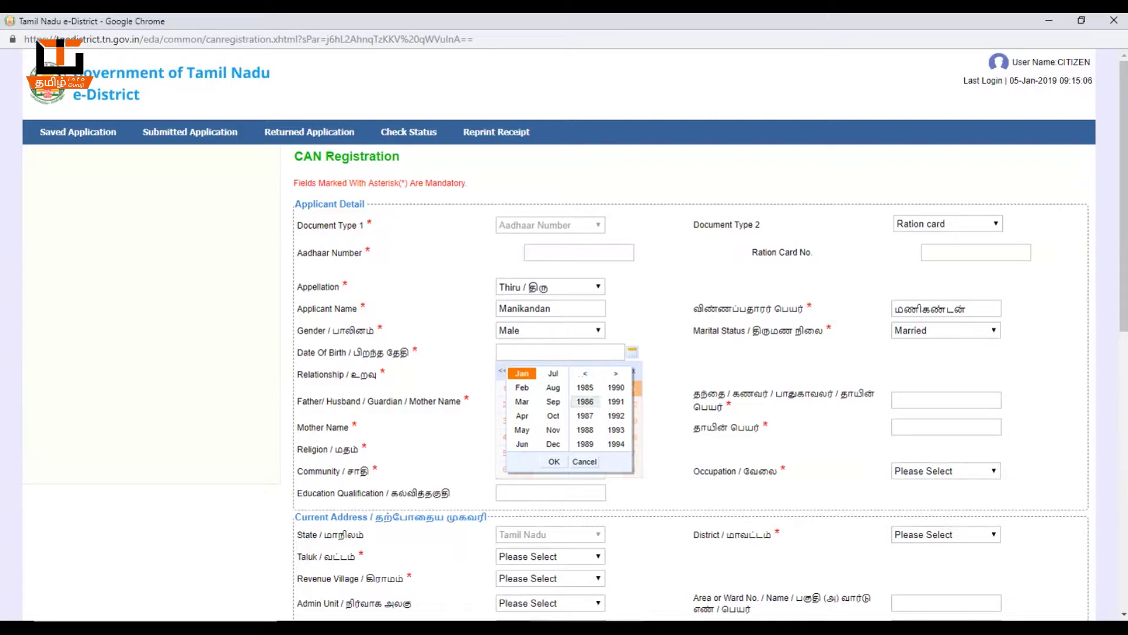
pyautogui.click(585, 387)
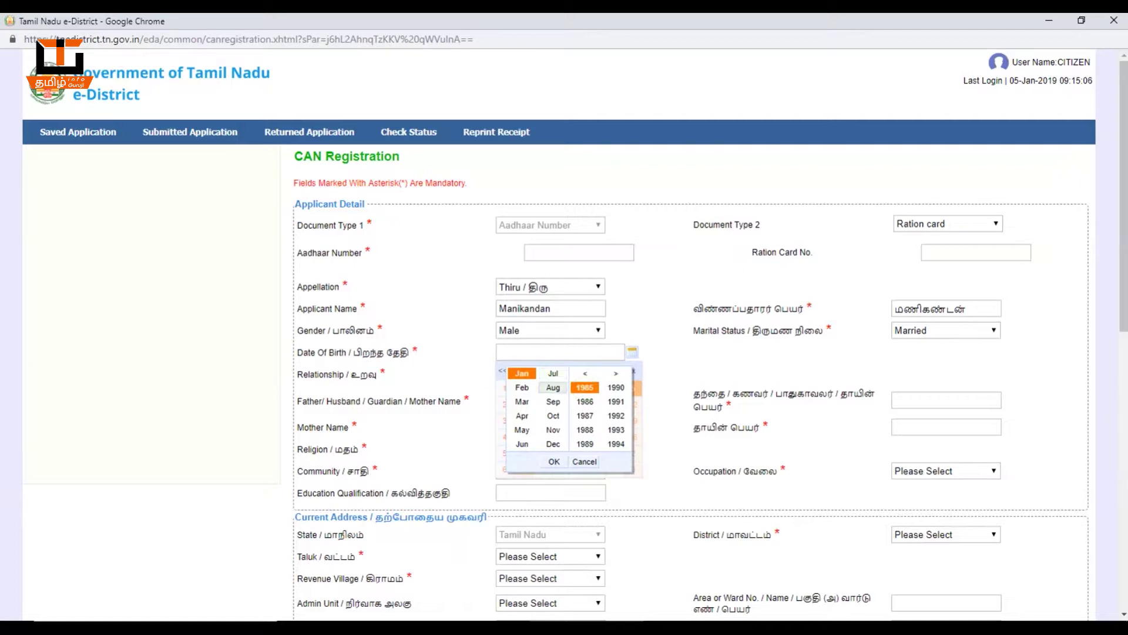
pyautogui.click(522, 401)
pyautogui.click(554, 461)
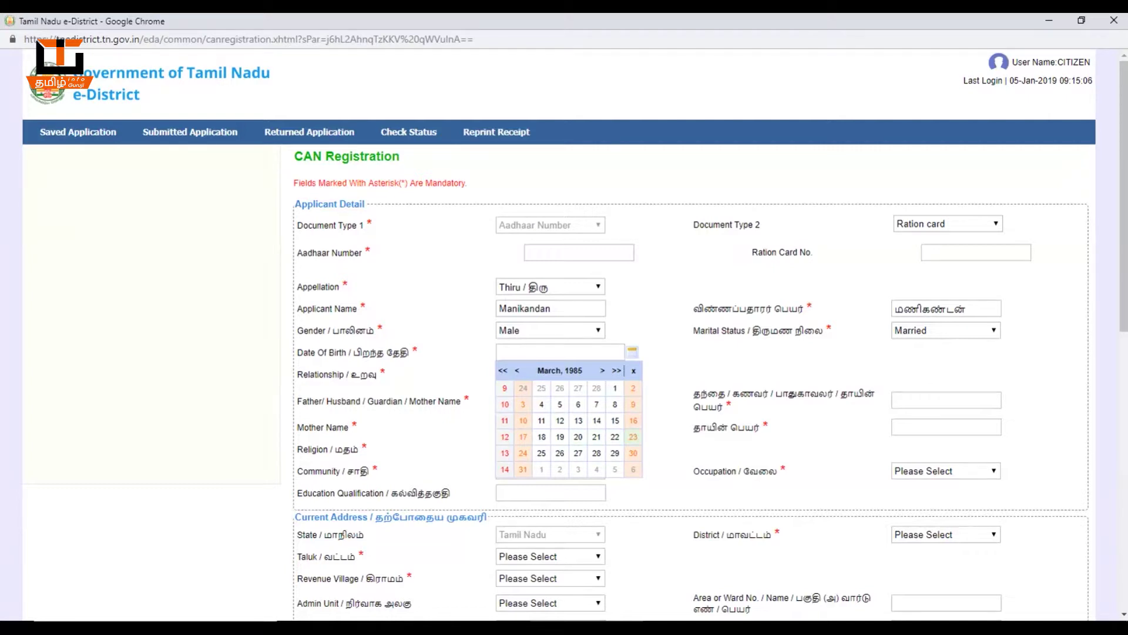
pyautogui.click(633, 437)
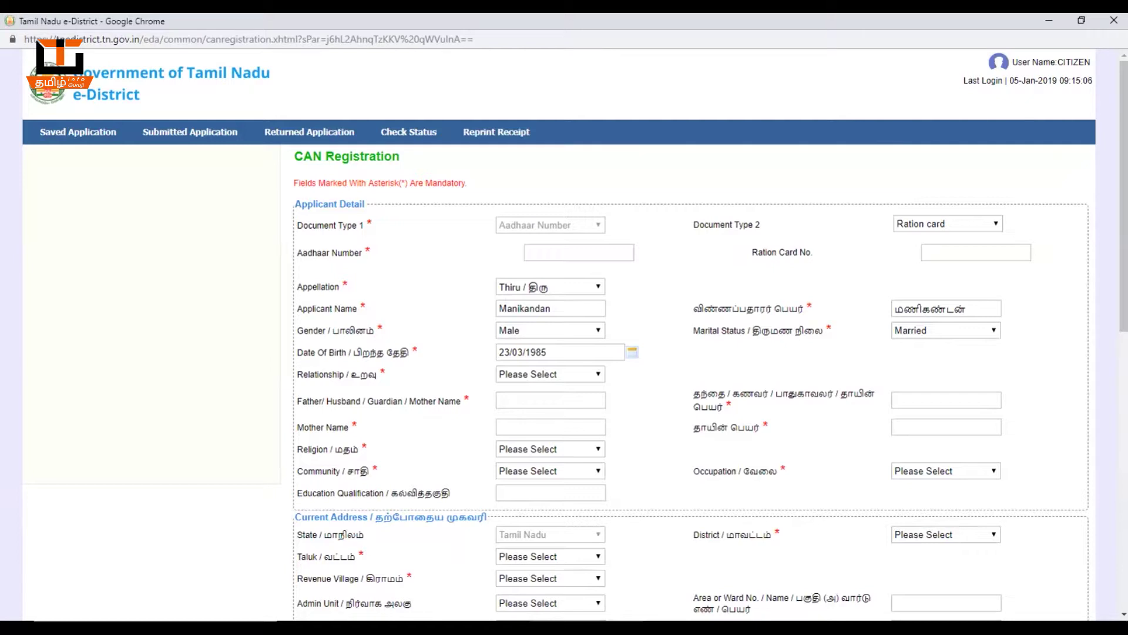
pyautogui.click(506, 353)
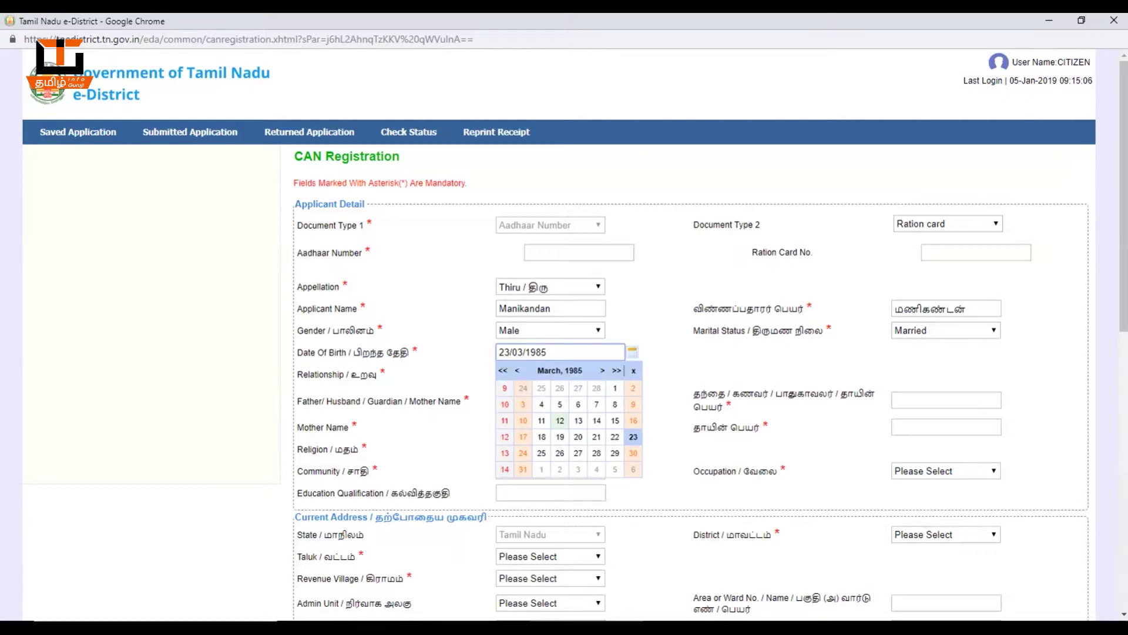
pyautogui.click(583, 451)
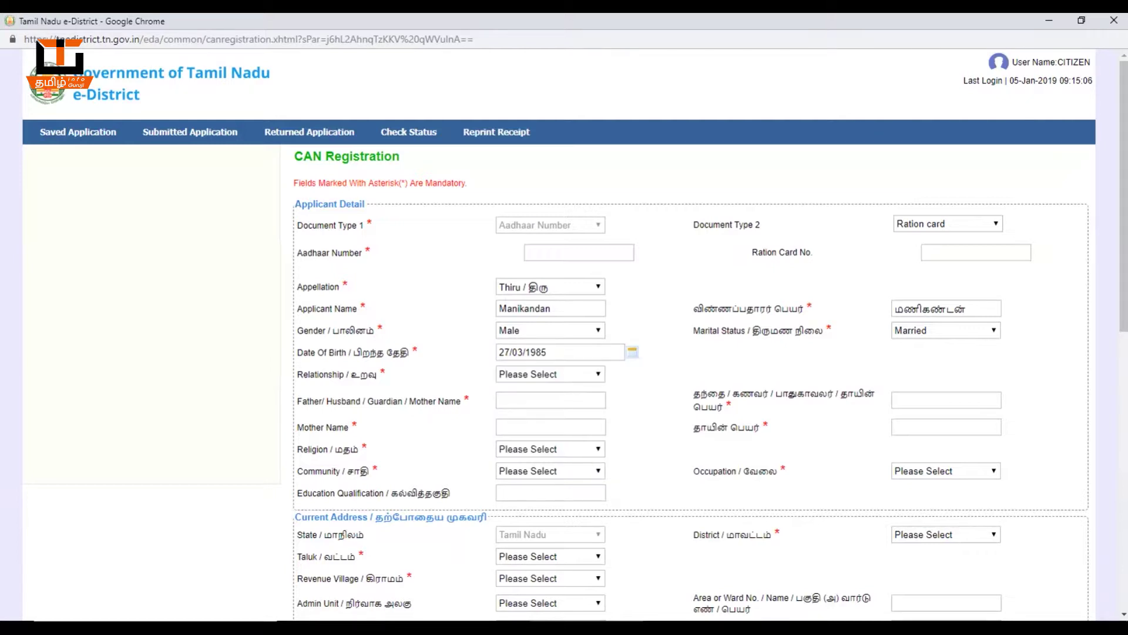
pyautogui.click(550, 374)
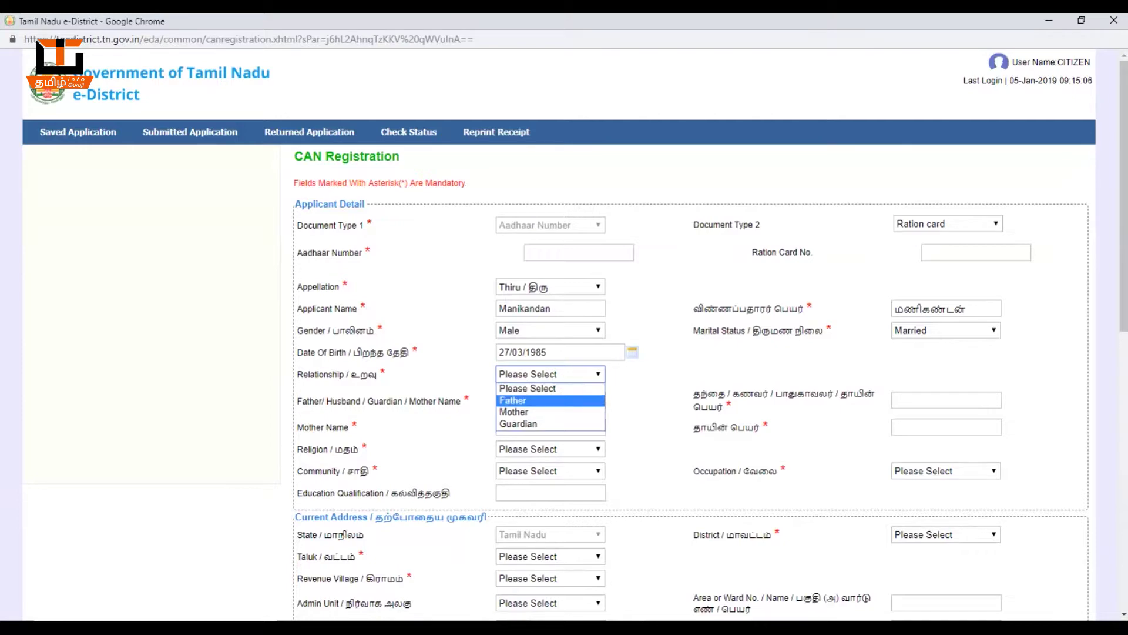
# Step: Set relationship to Father and enter the father's name in English and Tamil
pyautogui.press('Return')
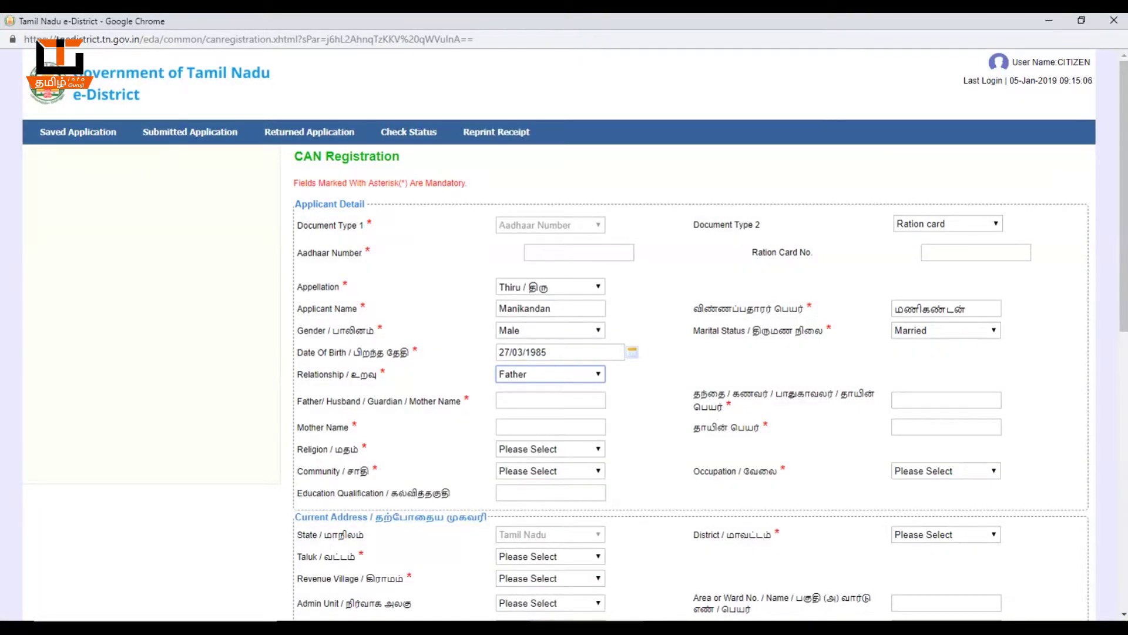
pyautogui.click(514, 400)
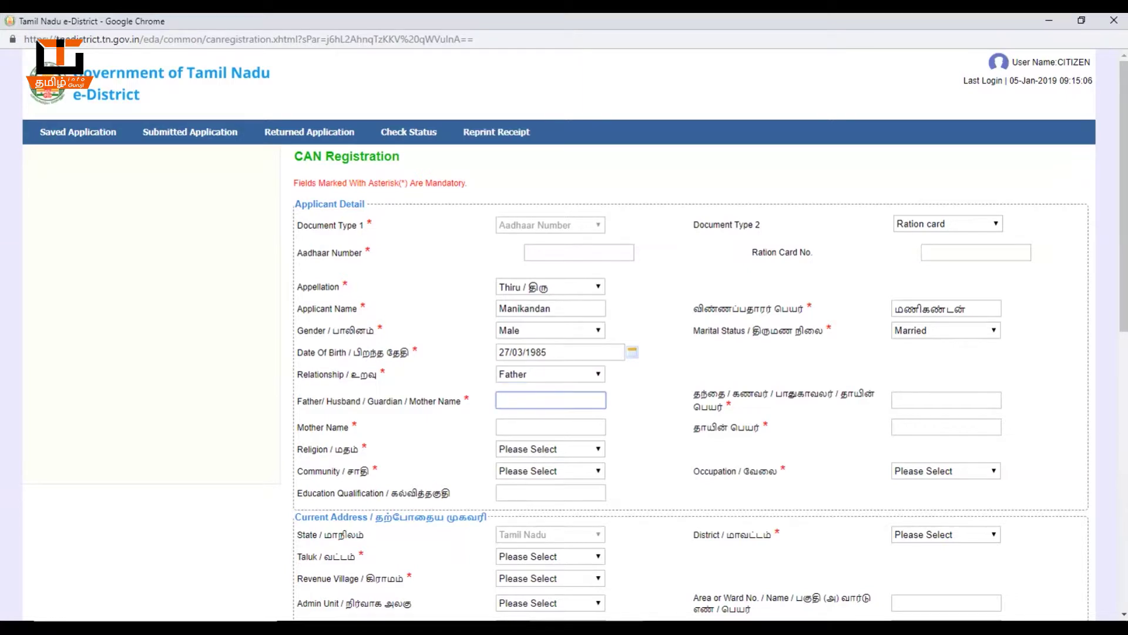
pyautogui.write('Seetharam')
pyautogui.click(947, 399)
pyautogui.write('Seetharam')
# Step: Enter the mother's name in English and Tamil, and choose Hindu as religion
pyautogui.click(551, 427)
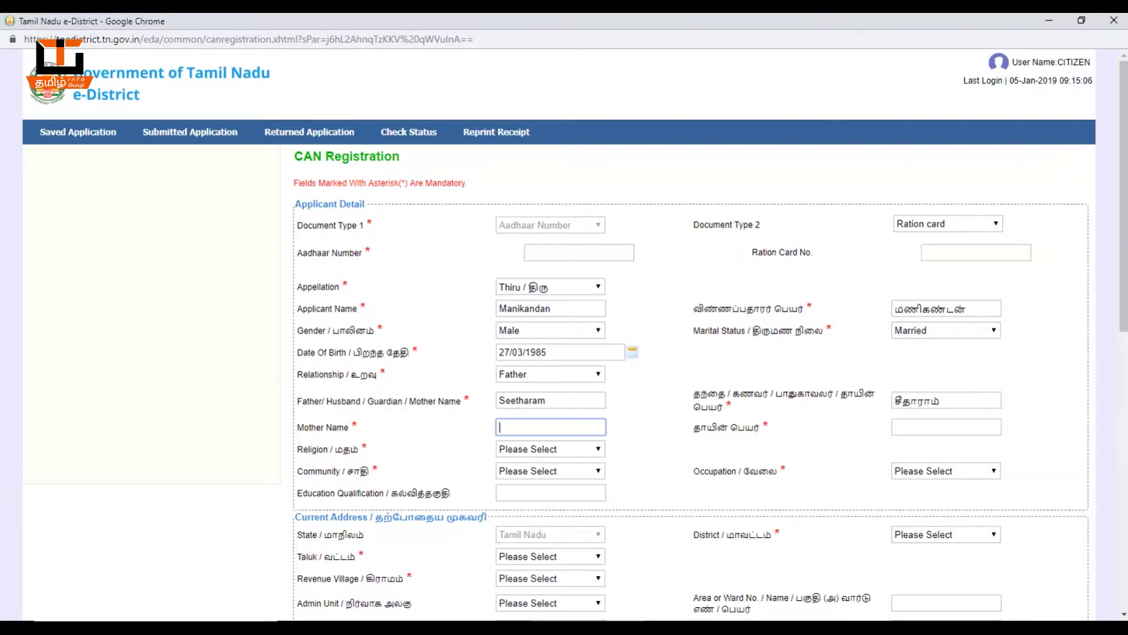
pyautogui.write('Indhumathi')
pyautogui.click(946, 427)
pyautogui.write('Indhumath')
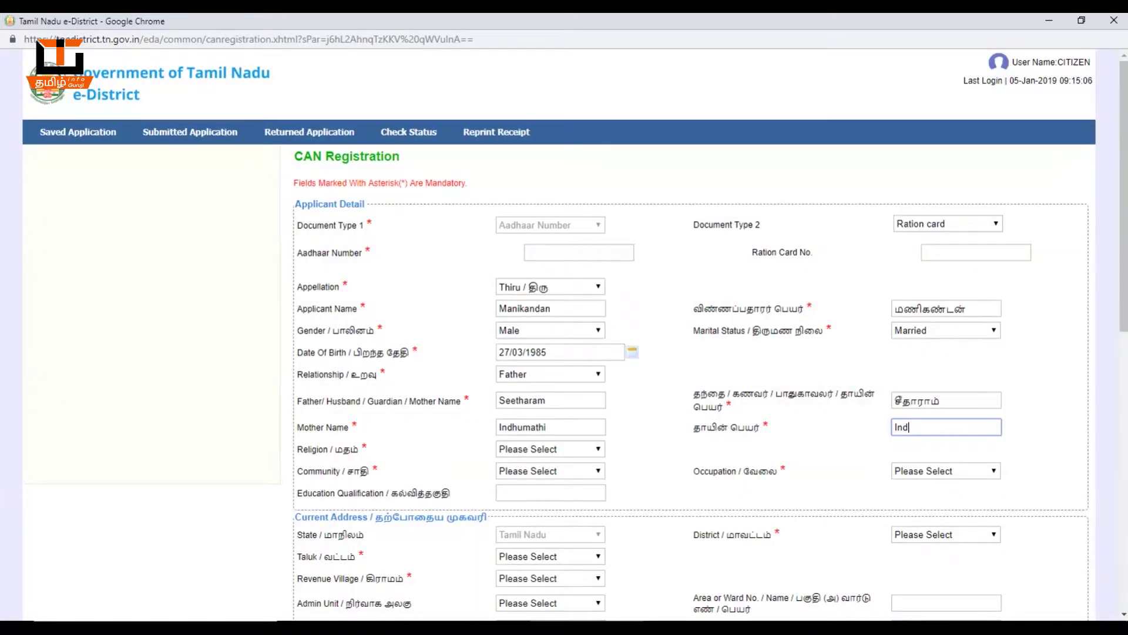
pyautogui.write('i')
pyautogui.press('Tab')
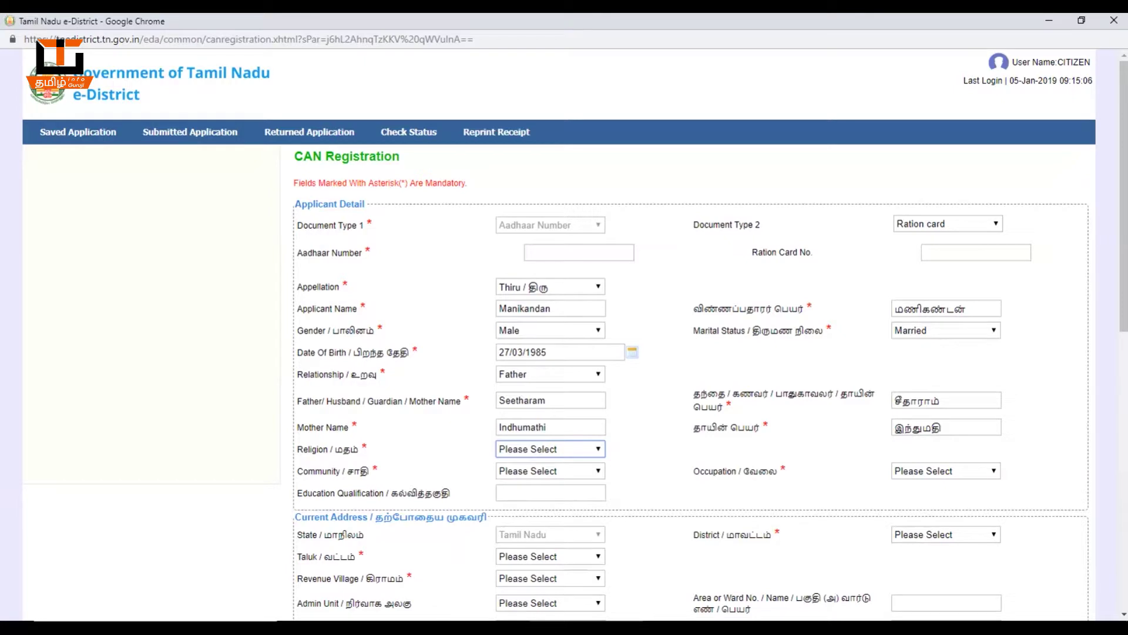
pyautogui.hotkey('alt', 'Down')
pyautogui.press('Down')
pyautogui.press('Return')
# Step: Confirm BC as the applicant's community
pyautogui.press('Tab')
pyautogui.hotkey('alt', 'Down')
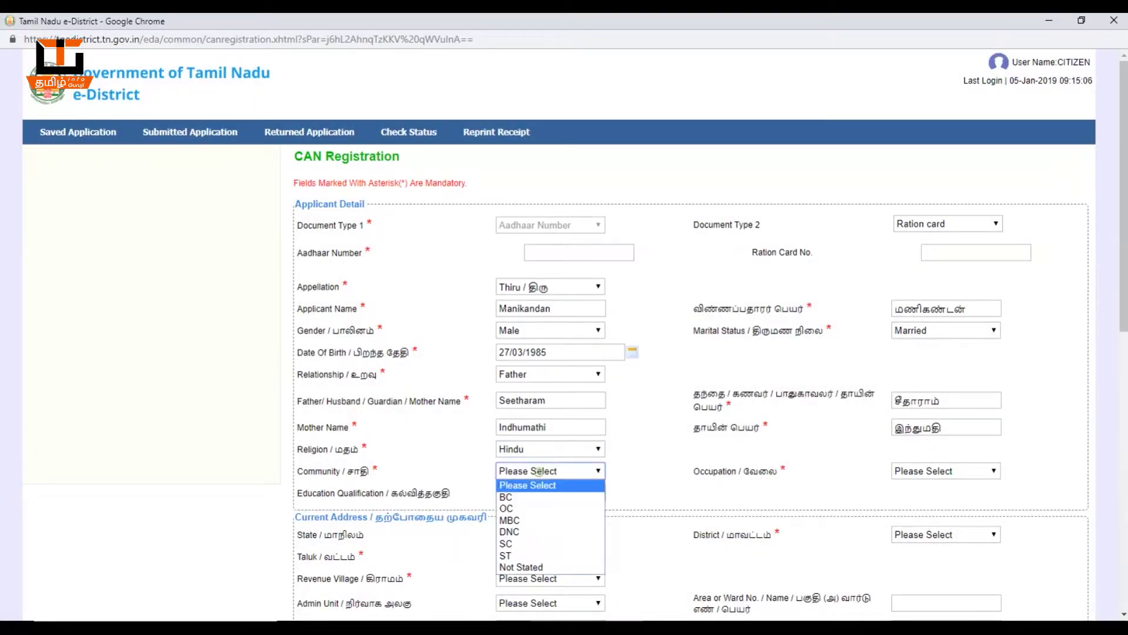
pyautogui.press('Return')
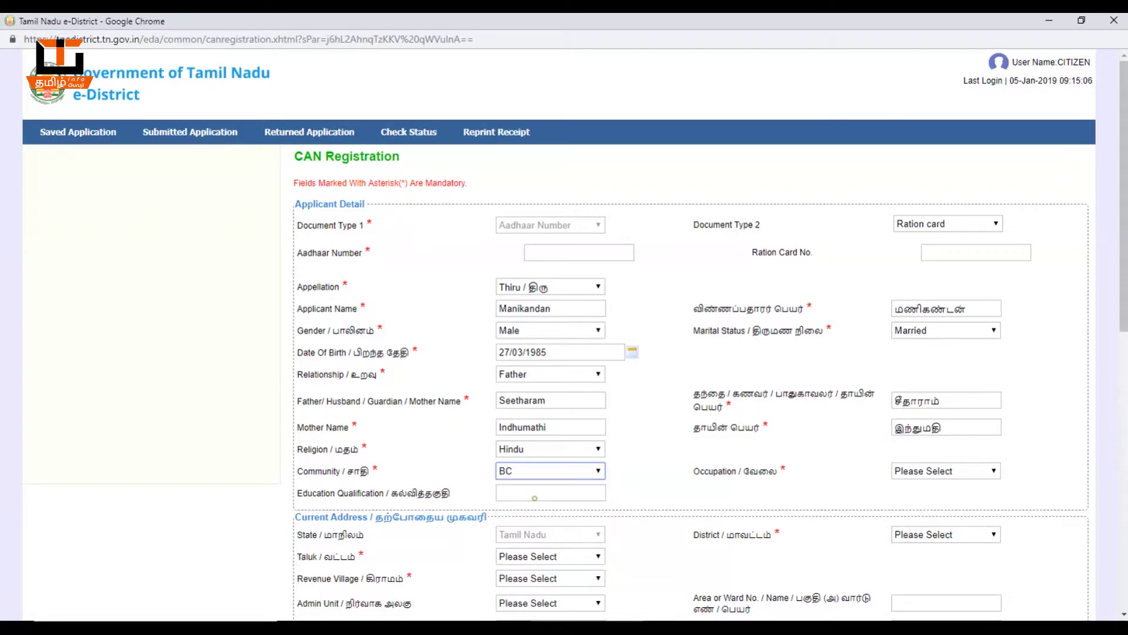
pyautogui.scroll(-1, 575, 334)
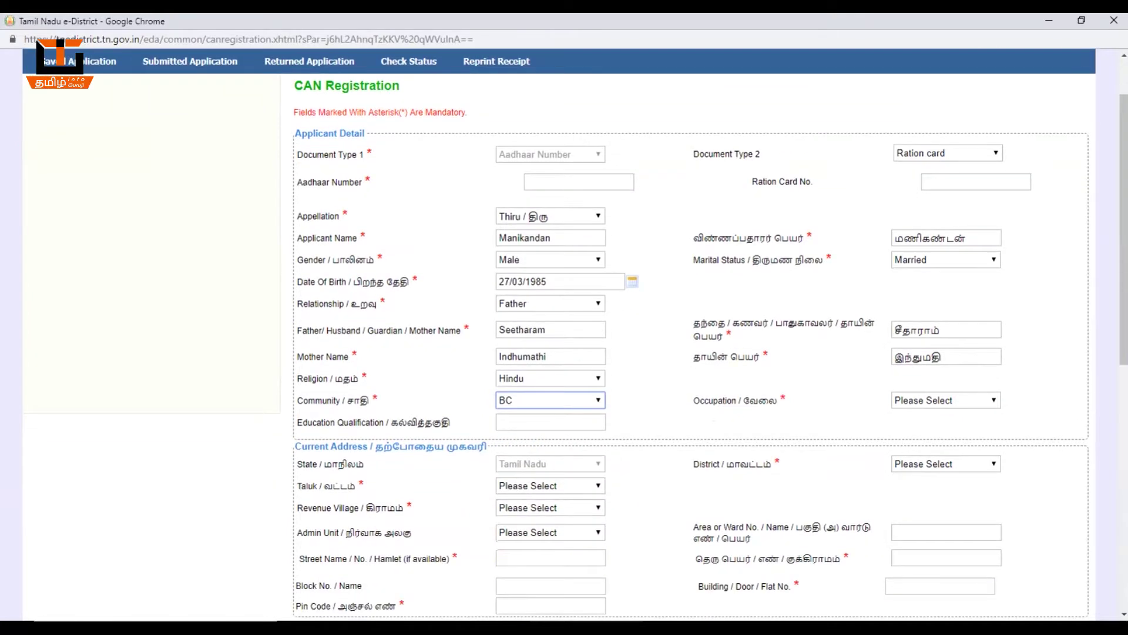
# Step: Choose Professional, Technical & Related Workers as the occupation
pyautogui.press('Tab')
pyautogui.hotkey('alt', 'Down')
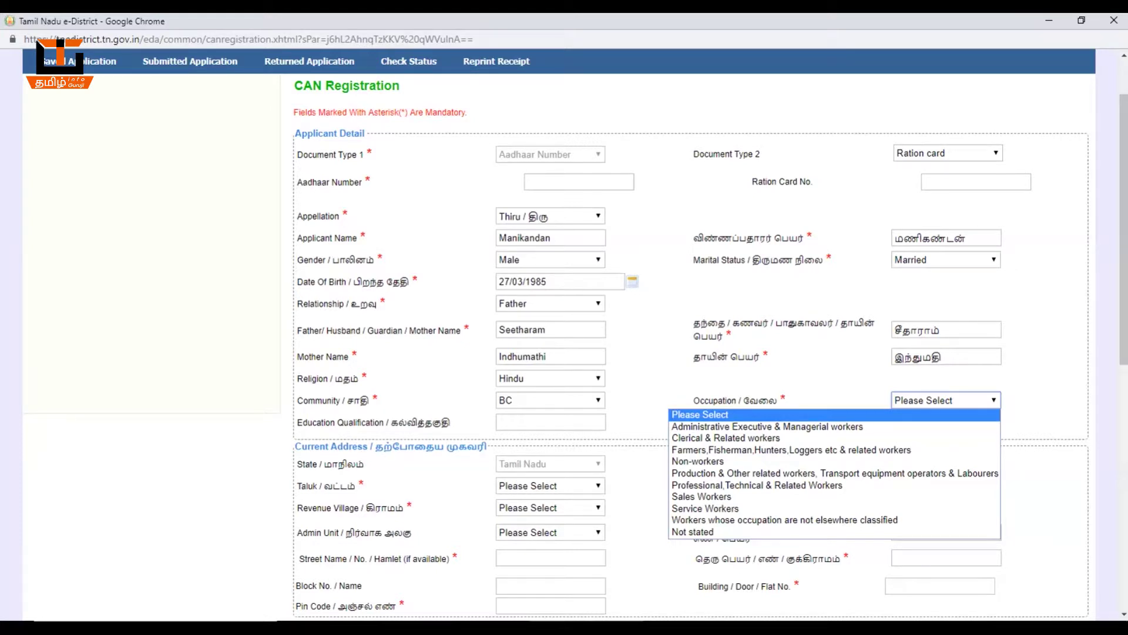
pyautogui.press('Down')
pyautogui.press('Down')
pyautogui.press('Down')
pyautogui.press('Down')
pyautogui.press('Down')
pyautogui.press('Down')
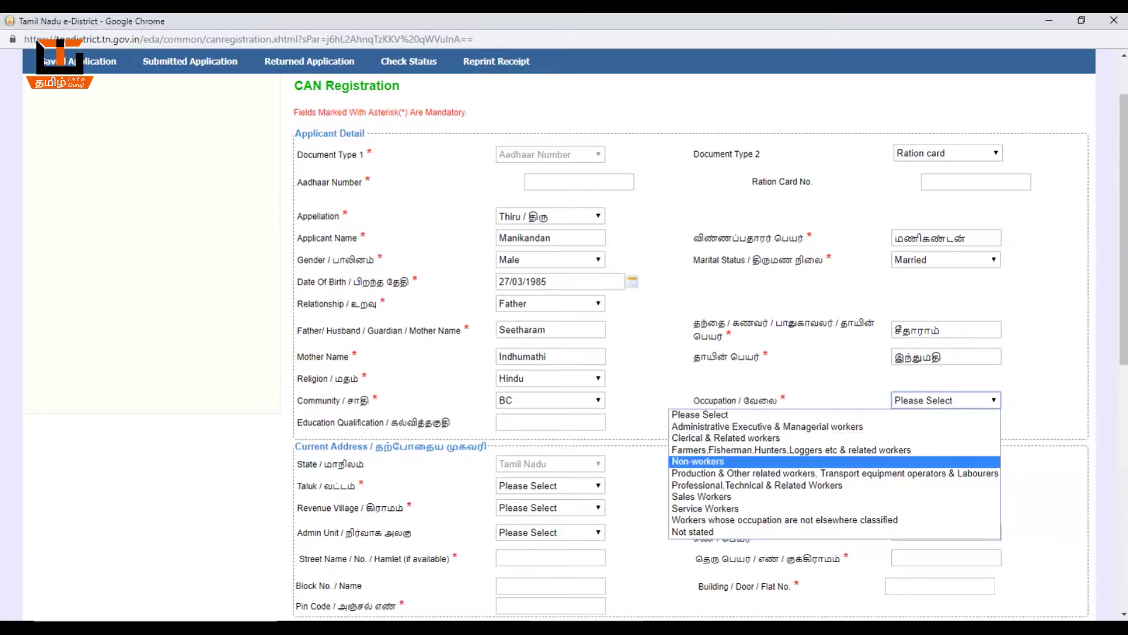
pyautogui.press('Down')
pyautogui.press('Down')
pyautogui.press('Down')
pyautogui.press('Down')
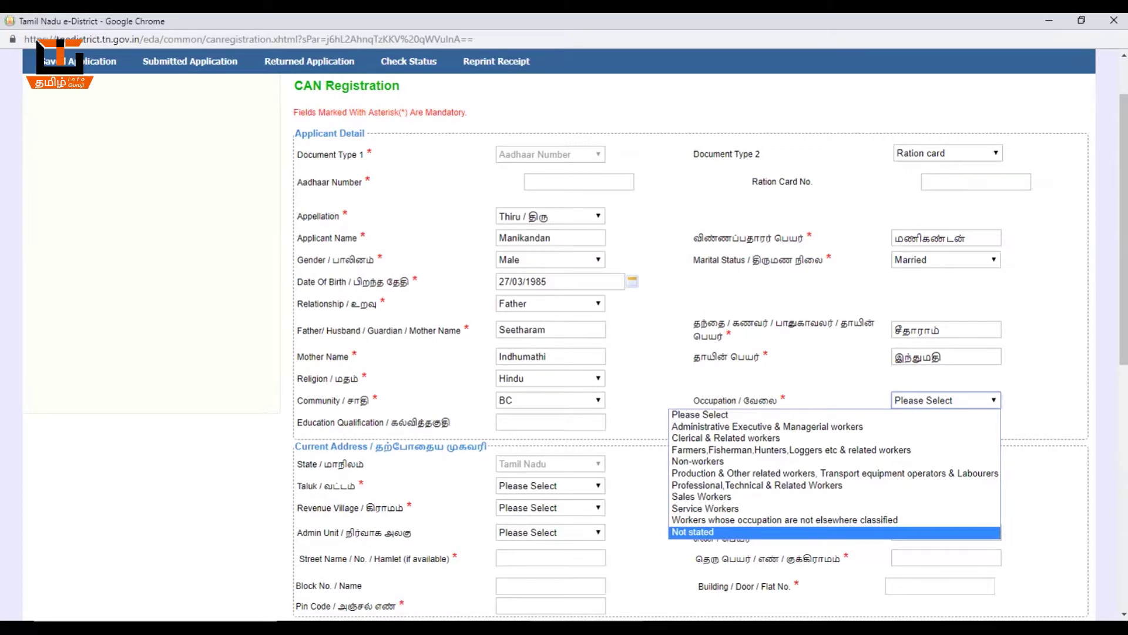
pyautogui.press('Up')
pyautogui.press('Up')
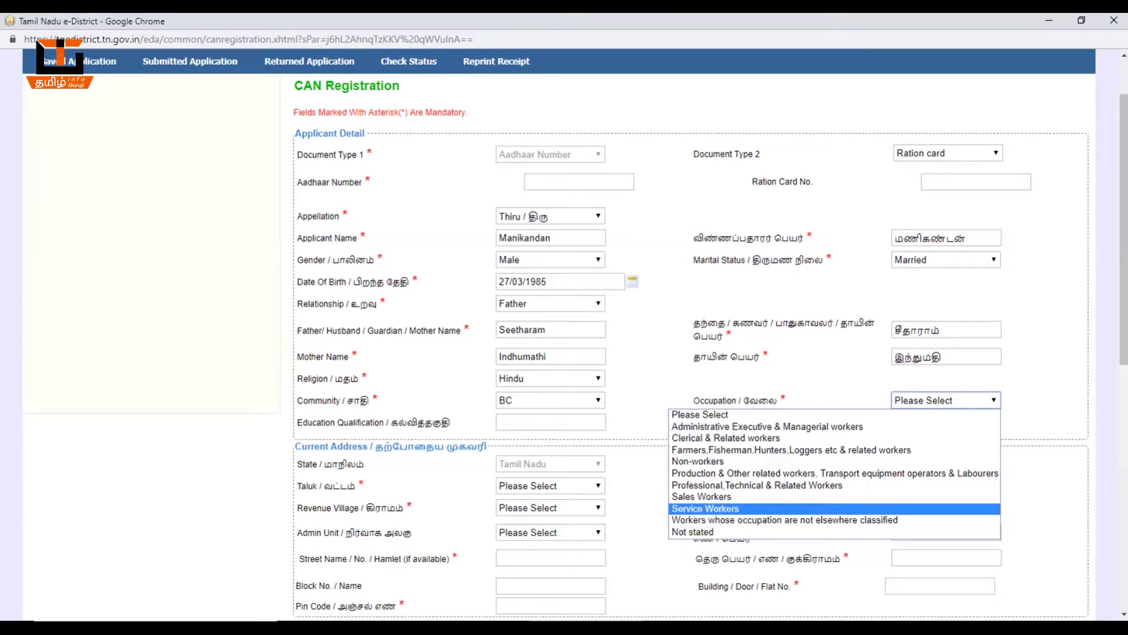
pyautogui.press('Up')
pyautogui.press('Up')
pyautogui.press('Up')
pyautogui.press('Up')
pyautogui.press('Up')
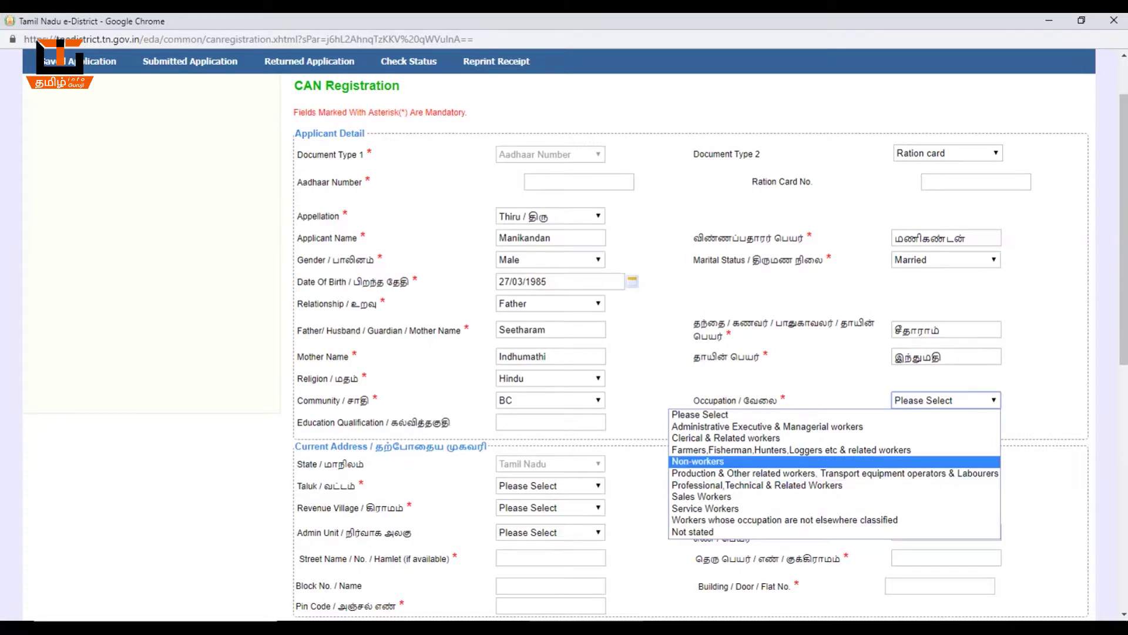
pyautogui.press('Up')
pyautogui.press('Up')
pyautogui.press('Down')
pyautogui.press('Down')
pyautogui.press('Down')
pyautogui.press('Down')
pyautogui.press('Down')
pyautogui.press('Return')
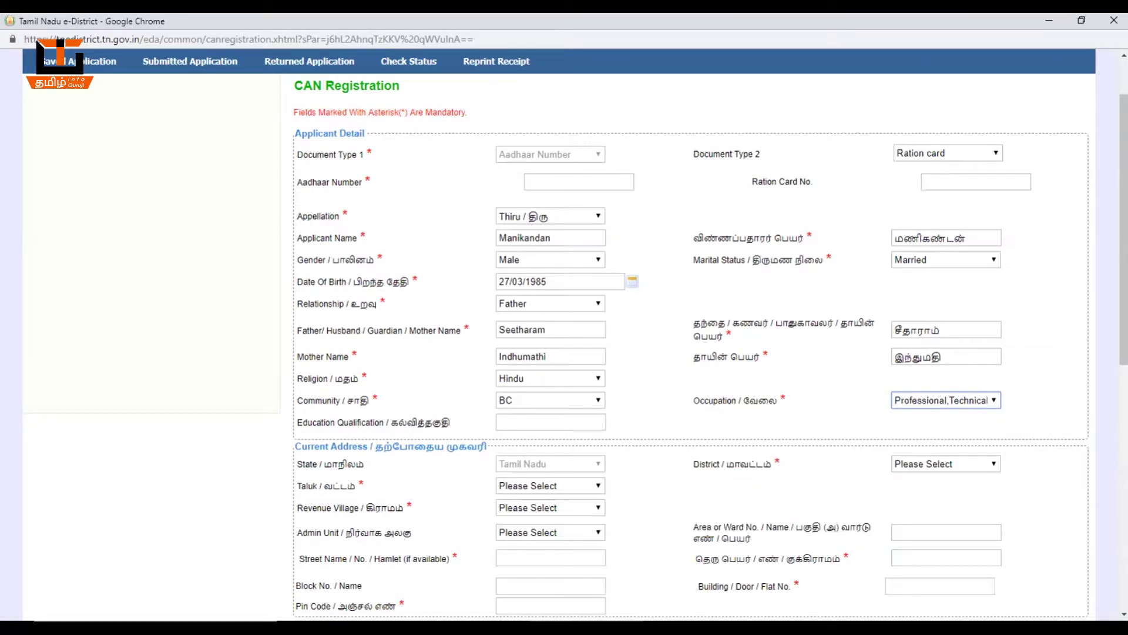
# Step: Enter B.E as the education qualification
pyautogui.click(529, 421)
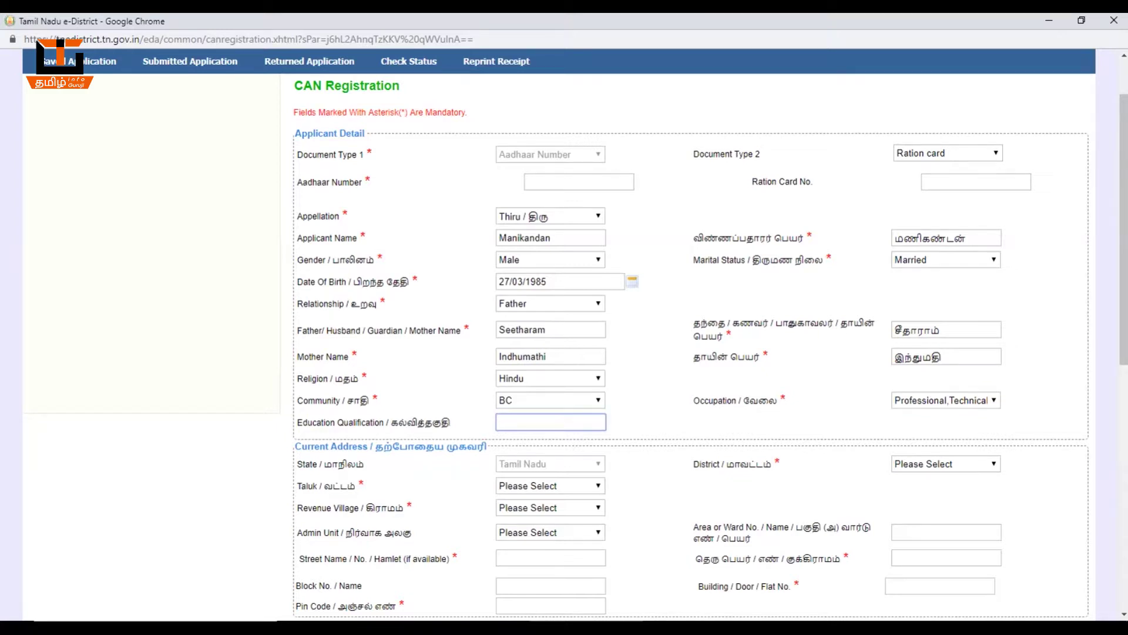
pyautogui.write('B.E')
pyautogui.press('BackSpace')
pyautogui.press('BackSpace')
# Step: Choose Ramanathapuram district, Paramakudi taluk and KATTUPARAMAKUDI revenue village for the current address
pyautogui.write('.E.')
pyautogui.scroll(-3, 690, 329)
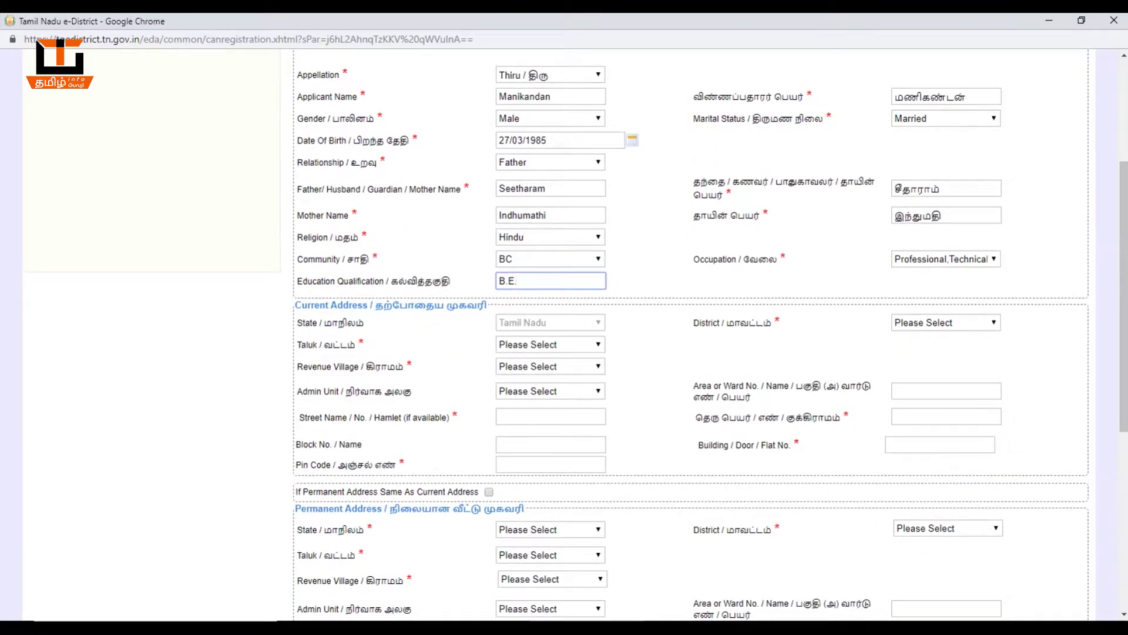
pyautogui.click(946, 322)
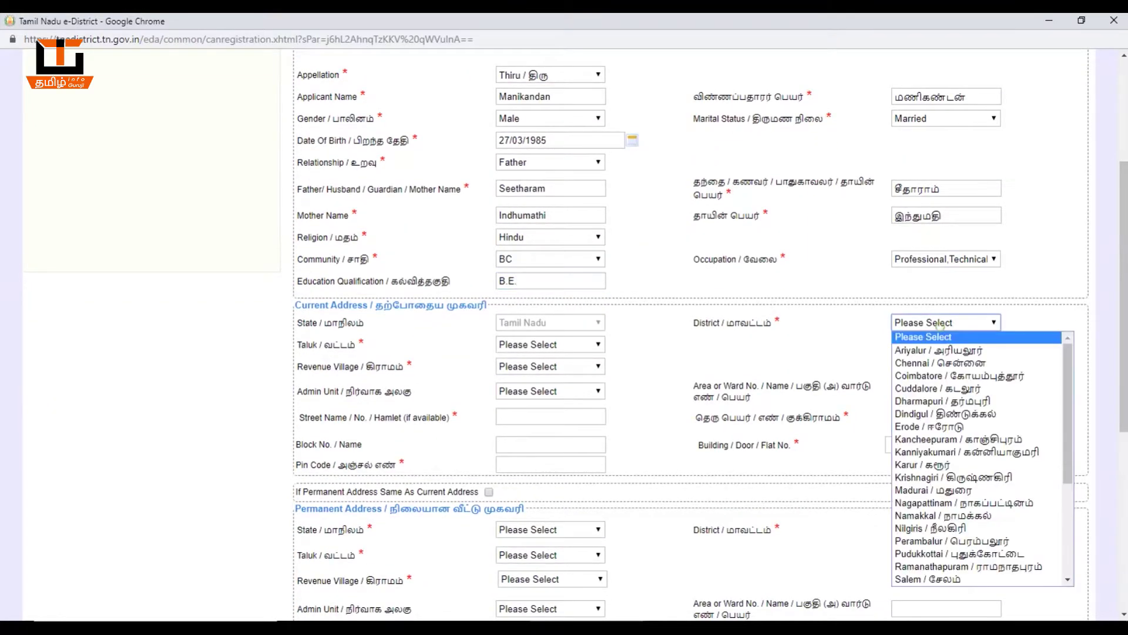
pyautogui.press('Return')
pyautogui.click(550, 345)
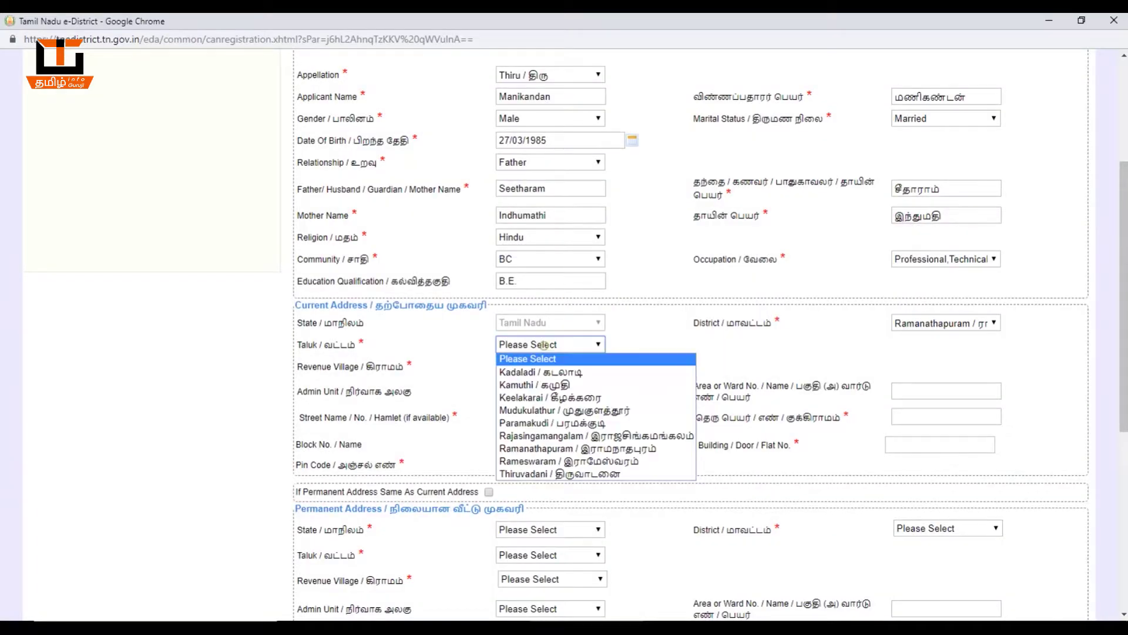
pyautogui.press('Down')
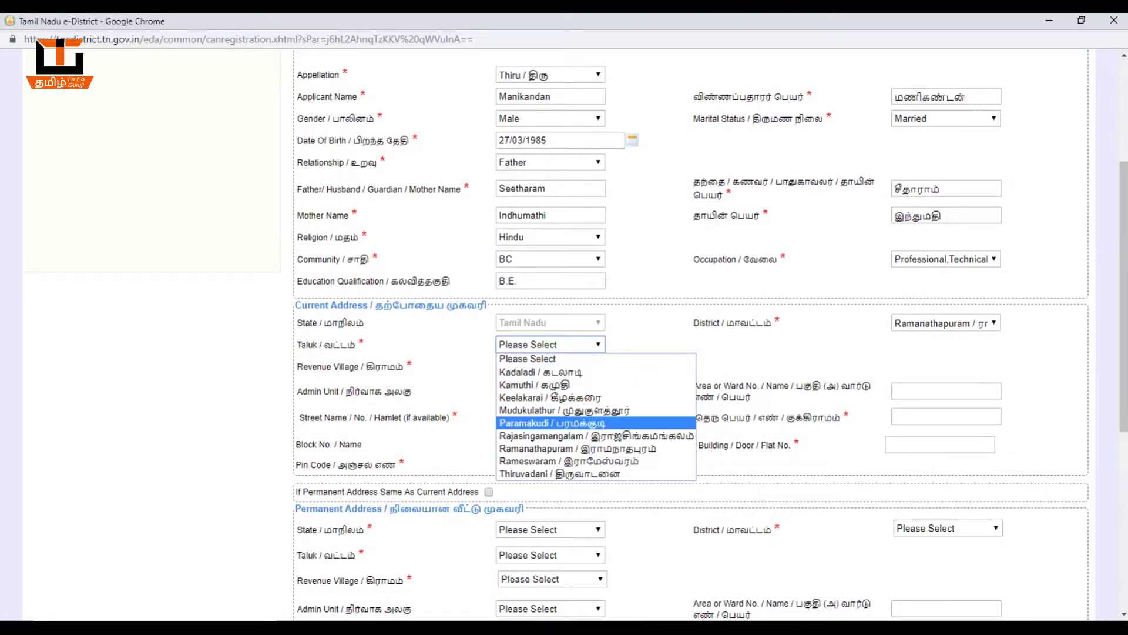
pyautogui.press('Down')
pyautogui.press('Return')
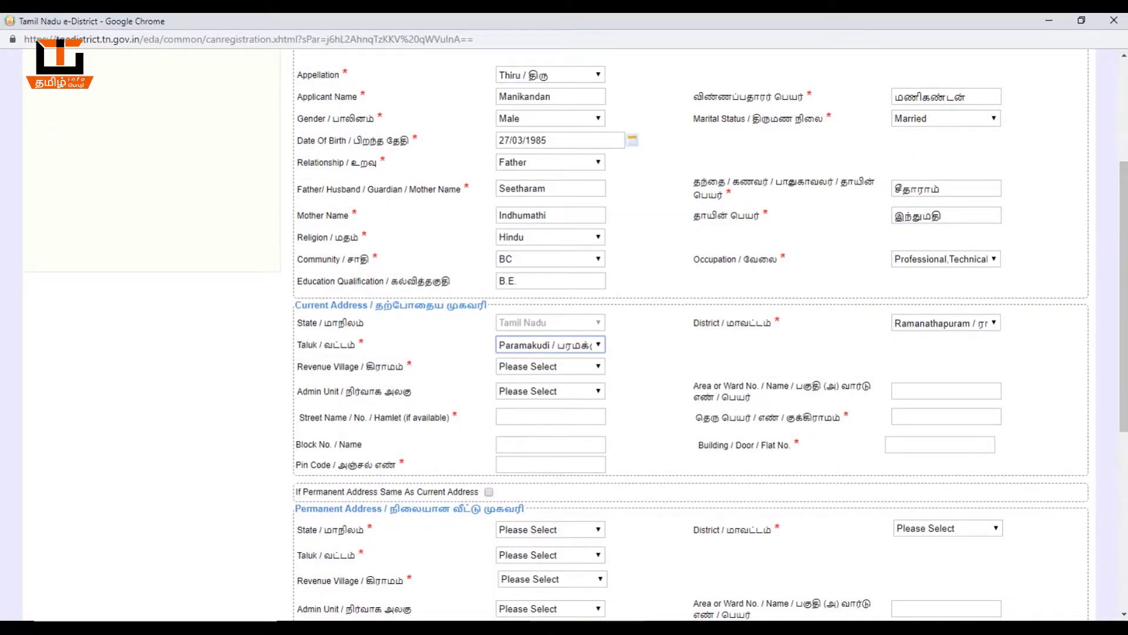
pyautogui.click(576, 366)
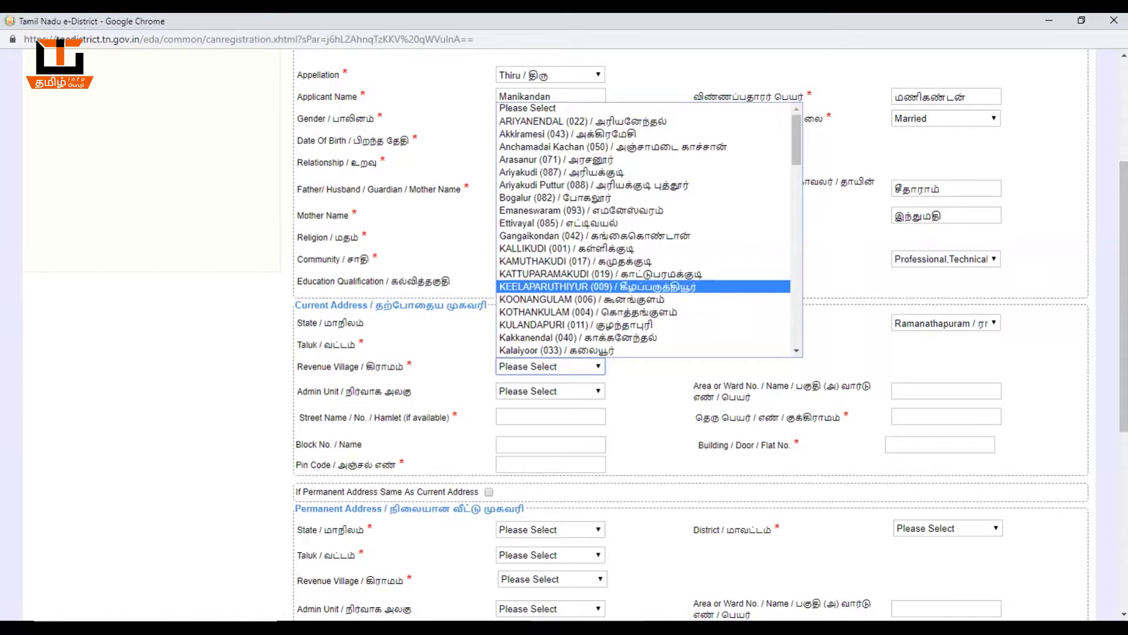
pyautogui.click(599, 274)
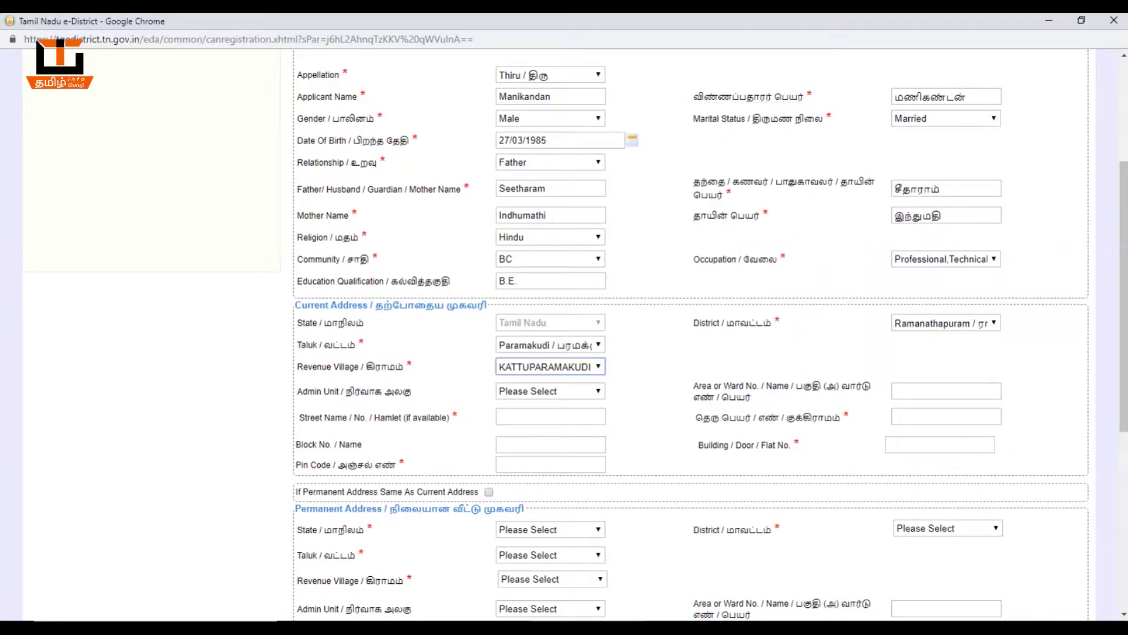
# Step: Set the admin unit to Paramakudi and enter 27 as the Area/Ward No
pyautogui.click(550, 390)
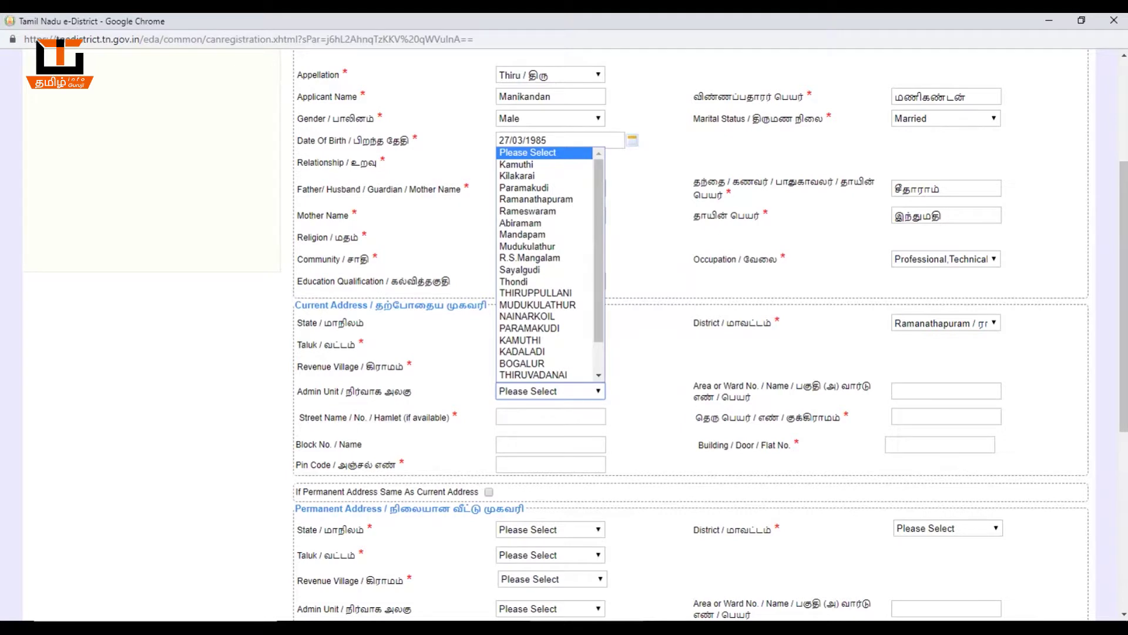
pyautogui.scroll(-1, 544, 265)
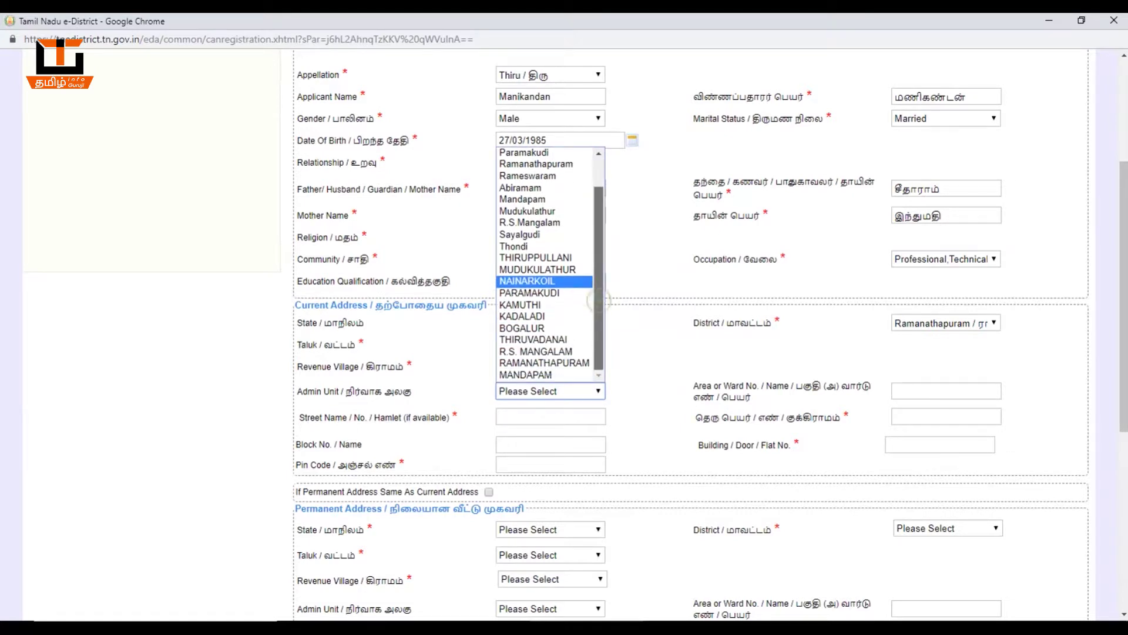
pyautogui.scroll(1, 544, 265)
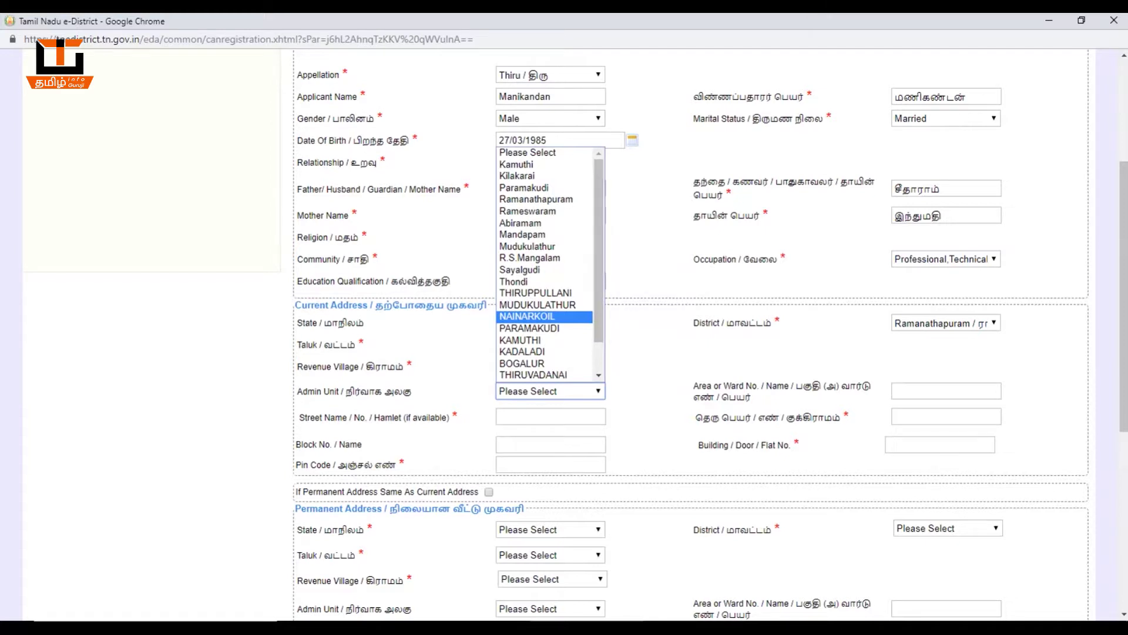
pyautogui.click(523, 187)
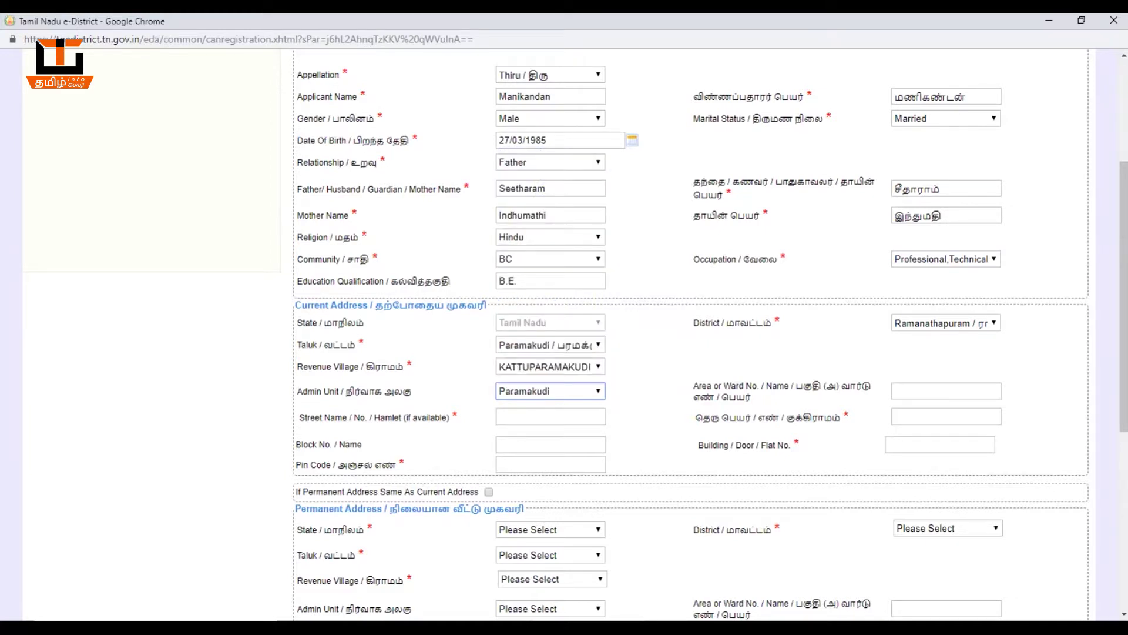
pyautogui.click(915, 391)
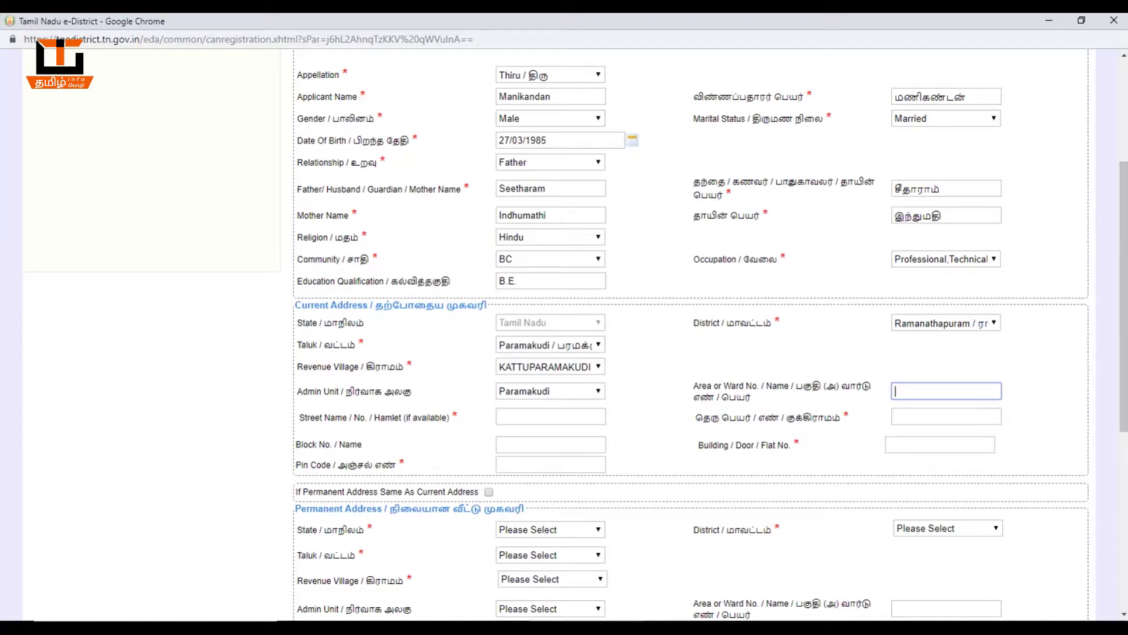
pyautogui.write('27')
# Step: Skip past the street, block, door and pin fields, tick 'Permanent Address Same As Current', and dismiss the alert
pyautogui.click(516, 416)
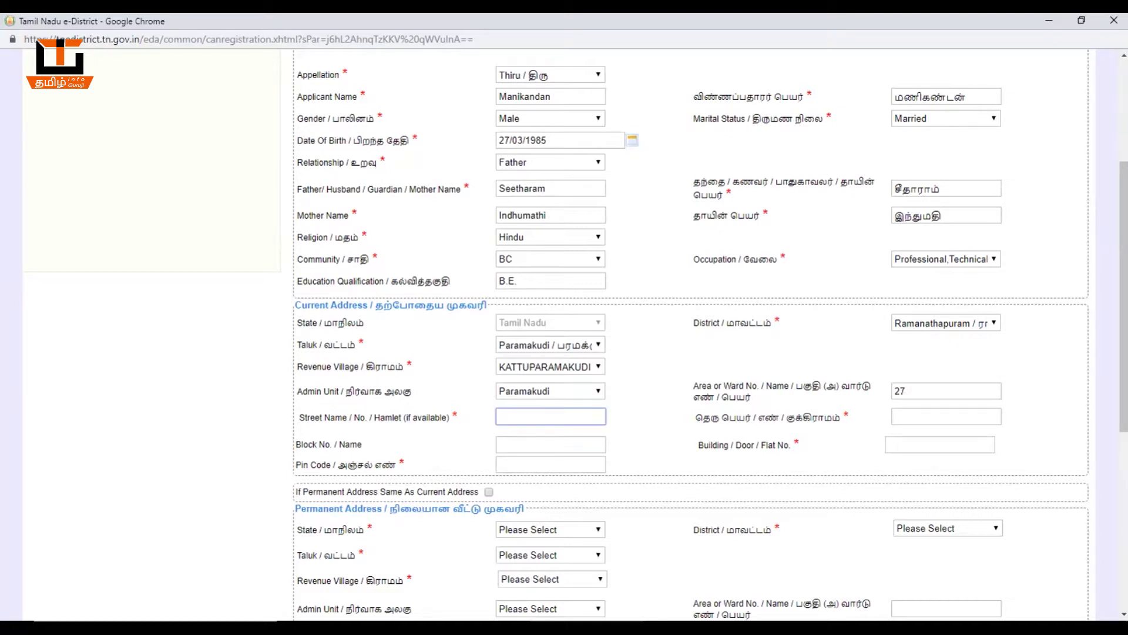
pyautogui.scroll(-1, 517, 417)
pyautogui.click(946, 345)
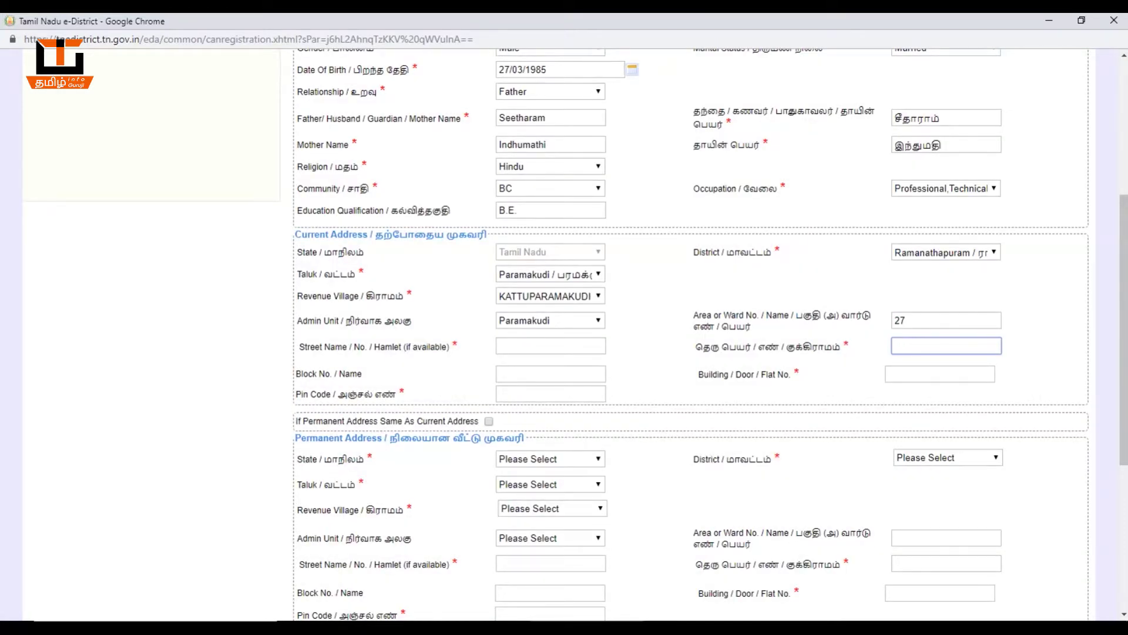
pyautogui.click(551, 374)
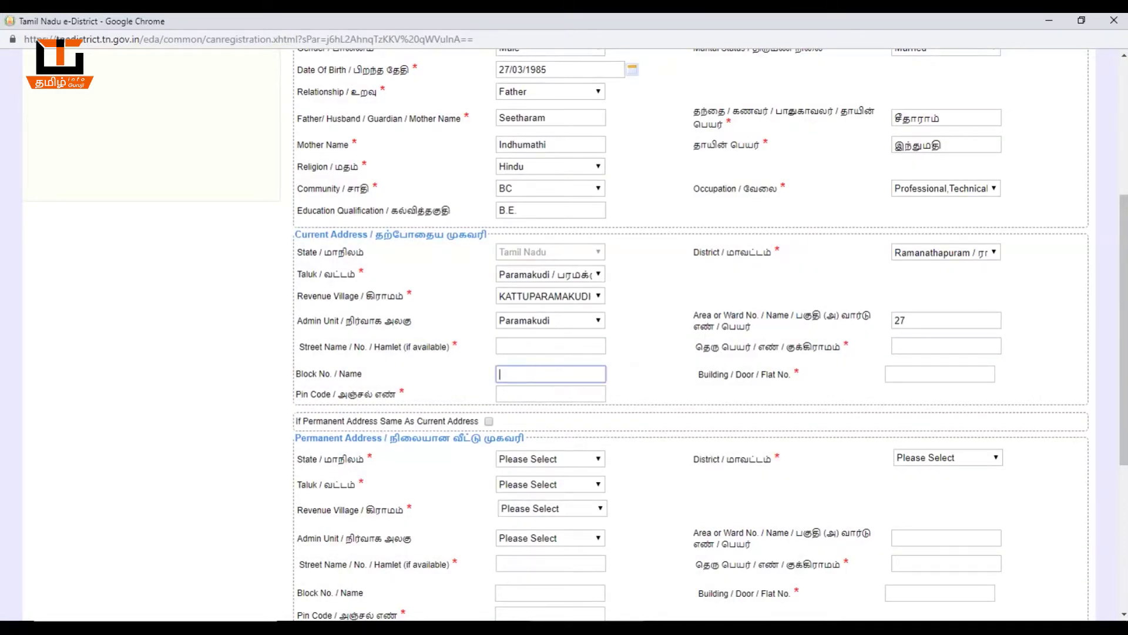
pyautogui.click(939, 376)
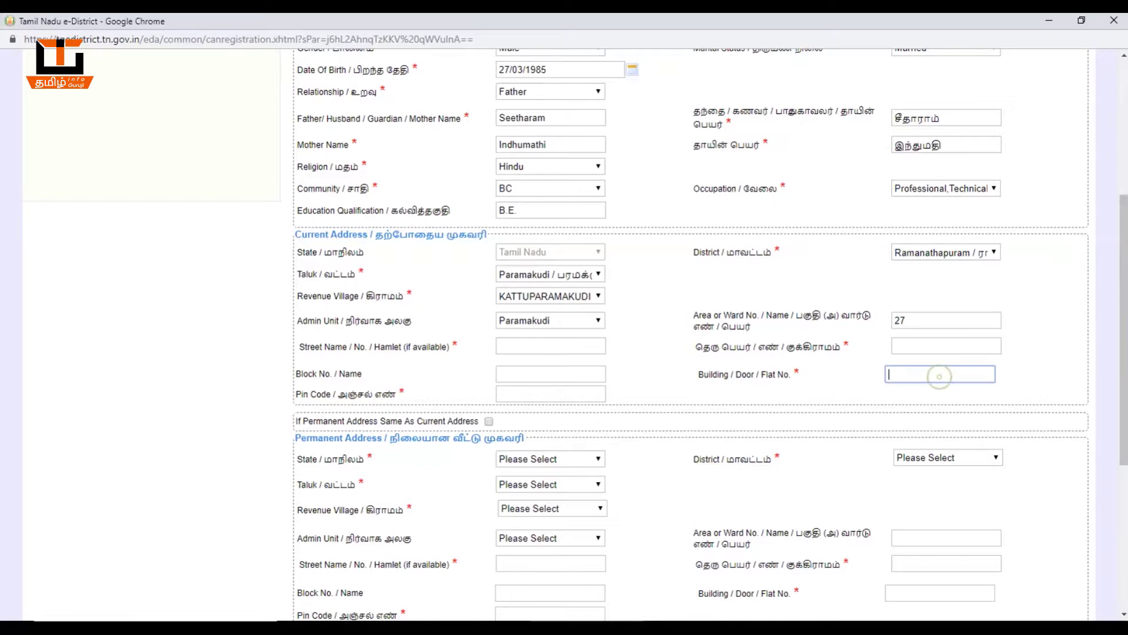
pyautogui.click(510, 393)
pyautogui.scroll(-1, 510, 392)
pyautogui.scroll(-2, 691, 335)
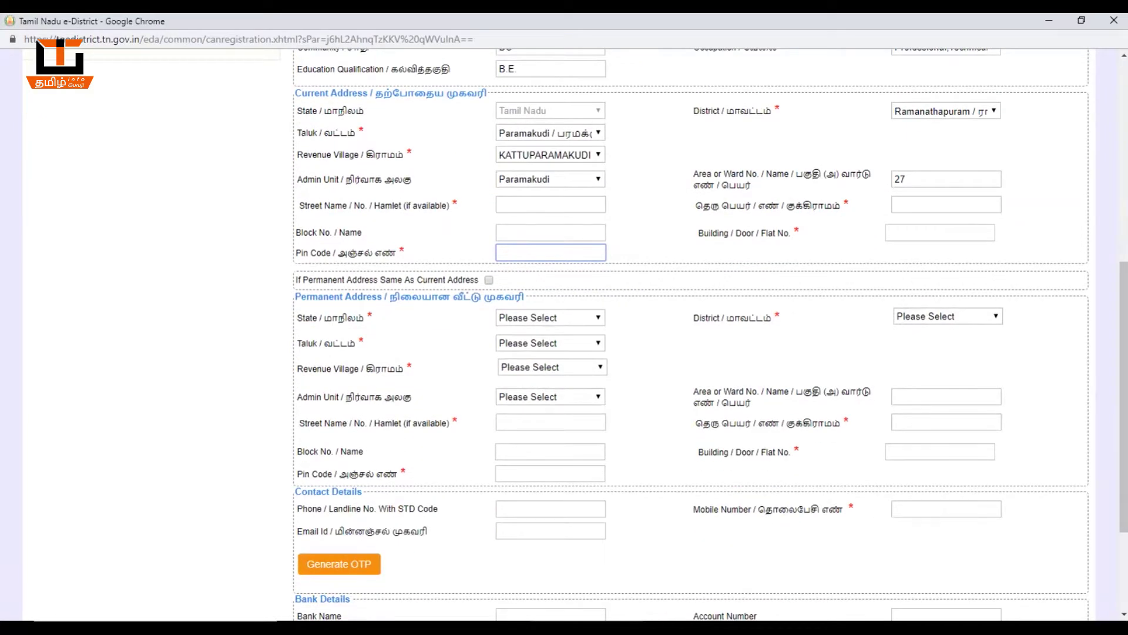
pyautogui.click(489, 280)
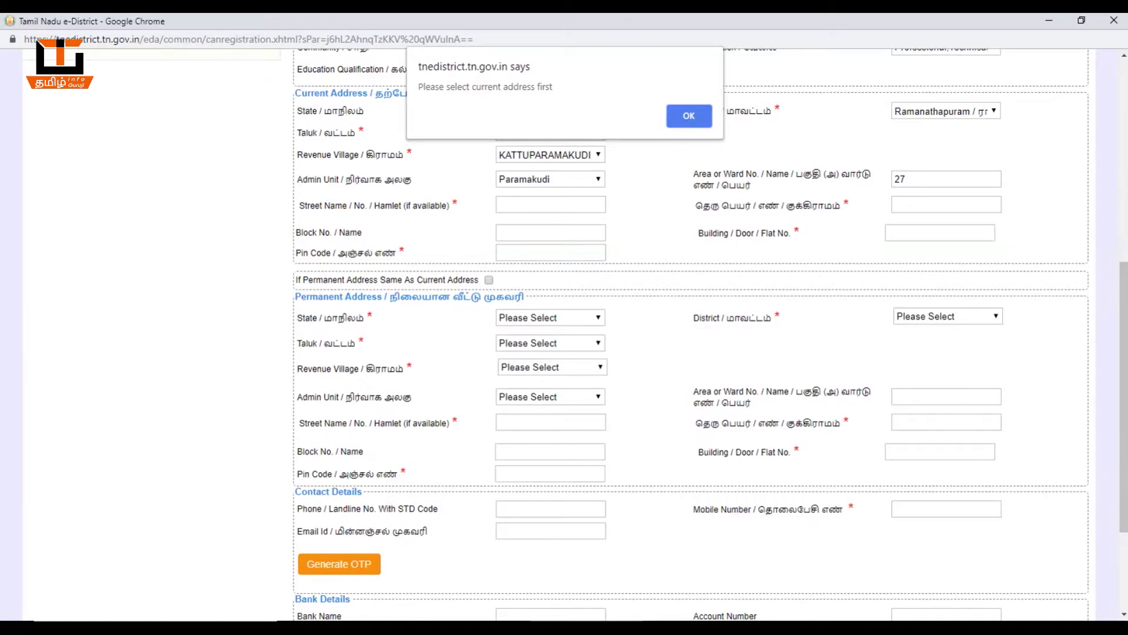
pyautogui.click(682, 115)
# Step: Scroll through the rest of the CAN Registration form, including the mobile number field, then close the e-District popup
pyautogui.scroll(-1, 690, 329)
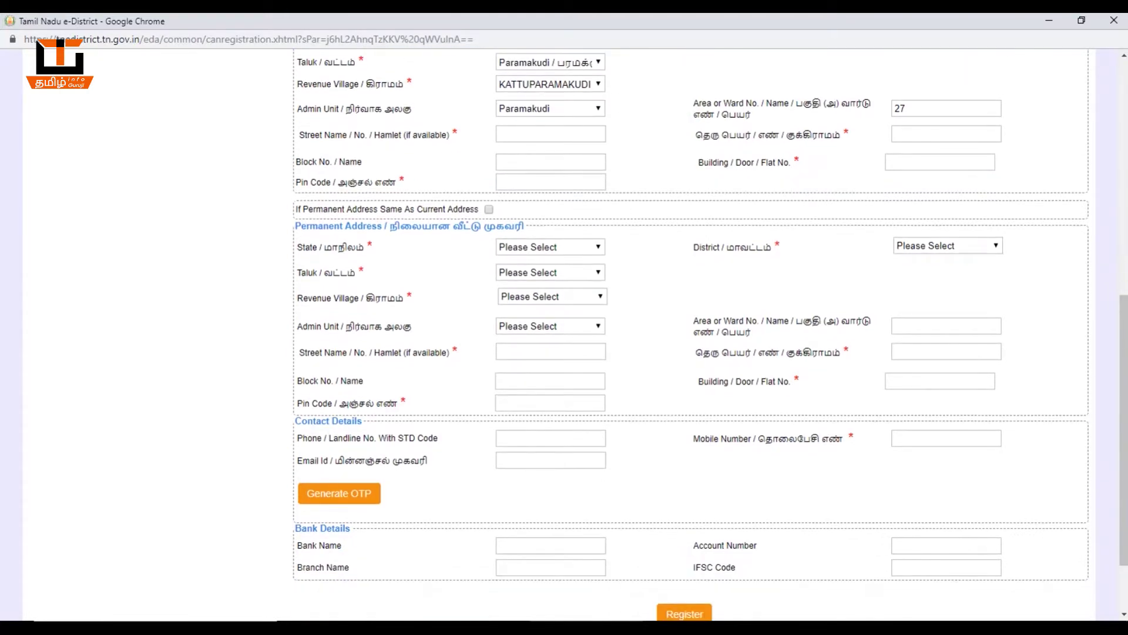
pyautogui.click(937, 439)
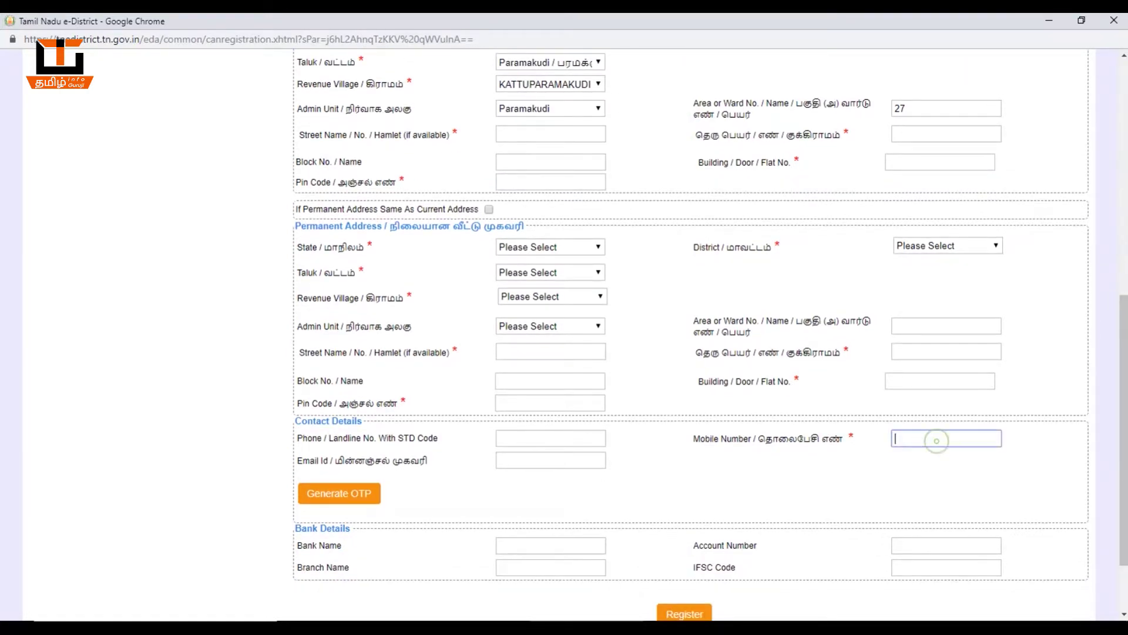
pyautogui.scroll(-1, 936, 440)
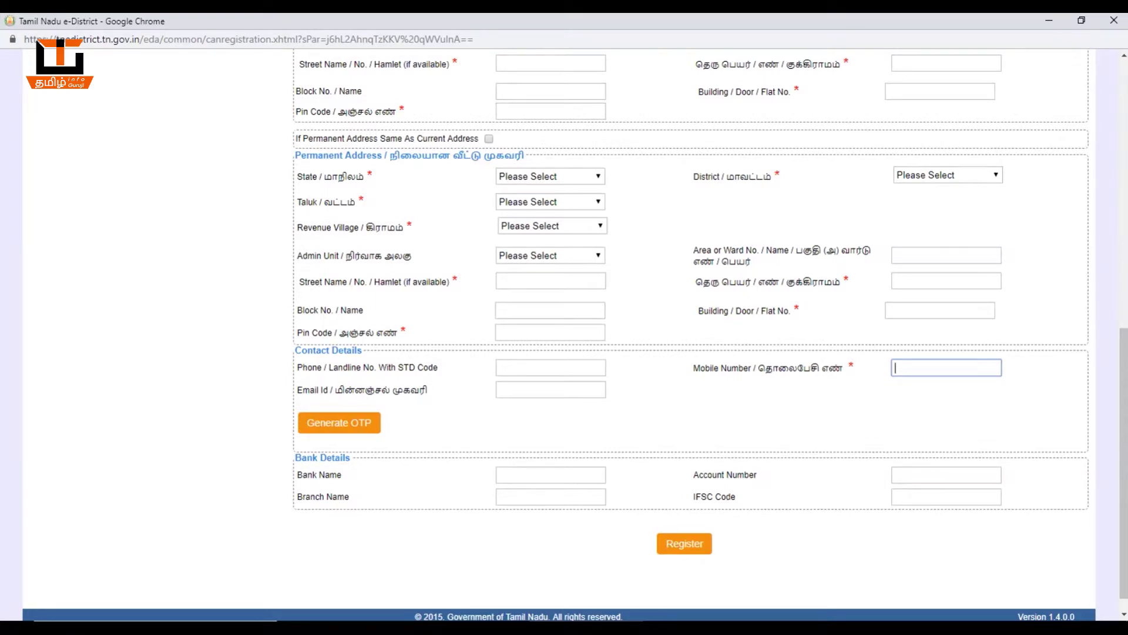
pyautogui.scroll(-1, 574, 335)
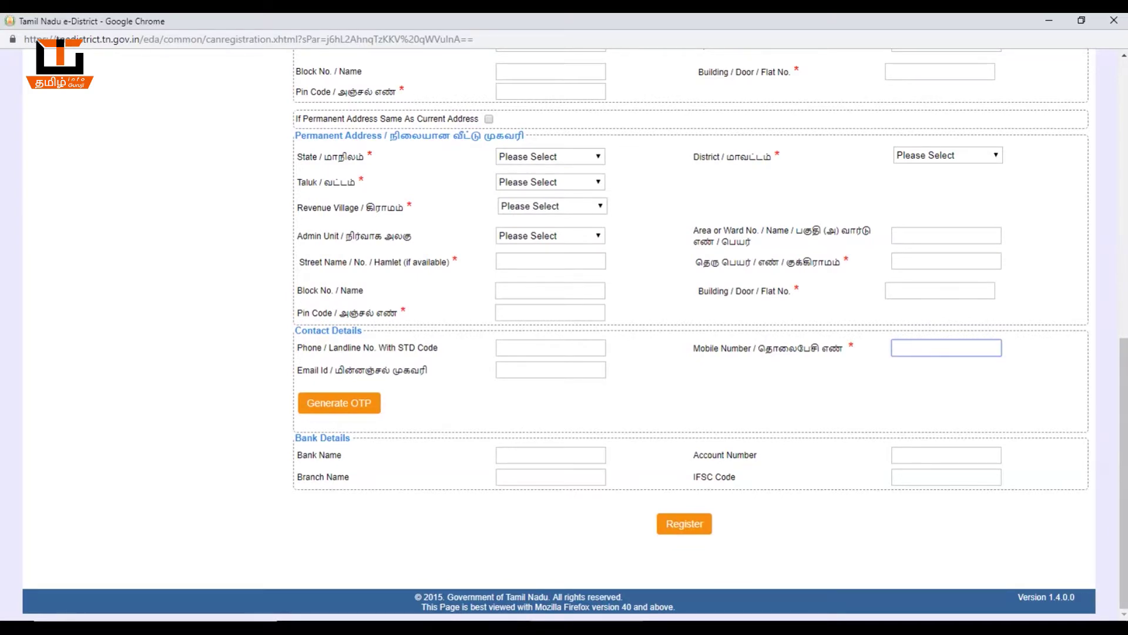
pyautogui.scroll(15, 574, 335)
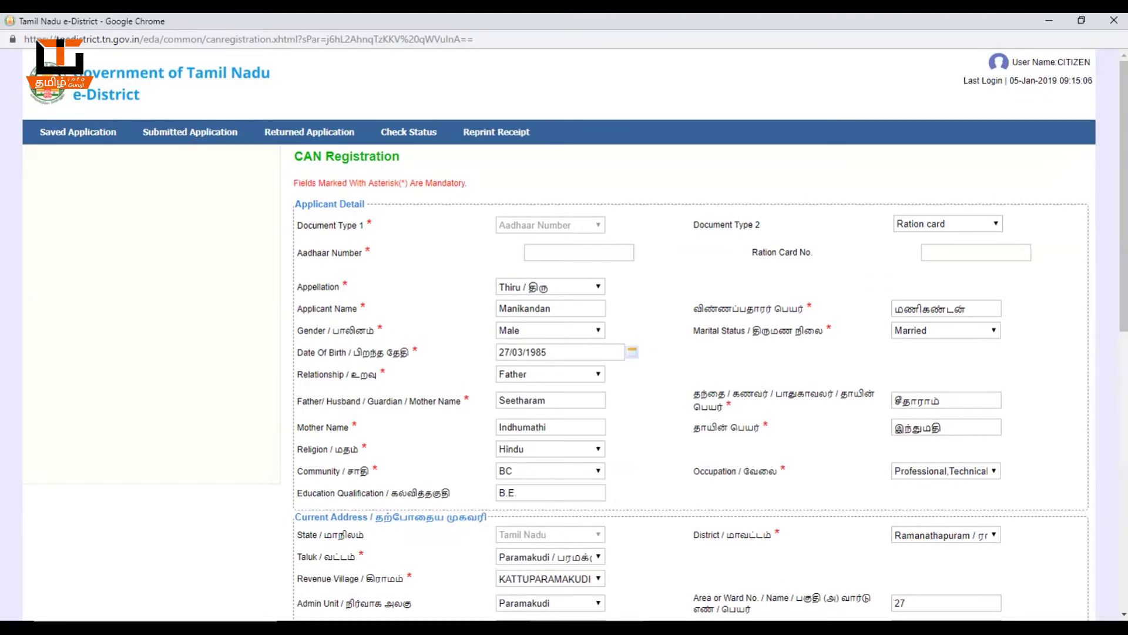
pyautogui.scroll(-15, 575, 335)
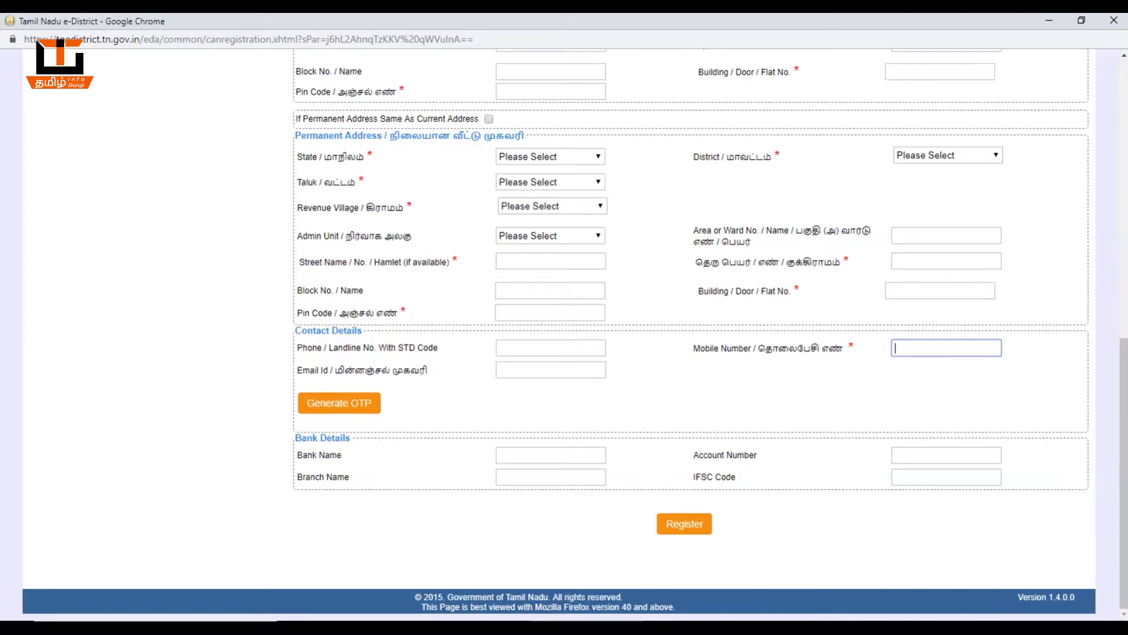
pyautogui.scroll(10, 691, 335)
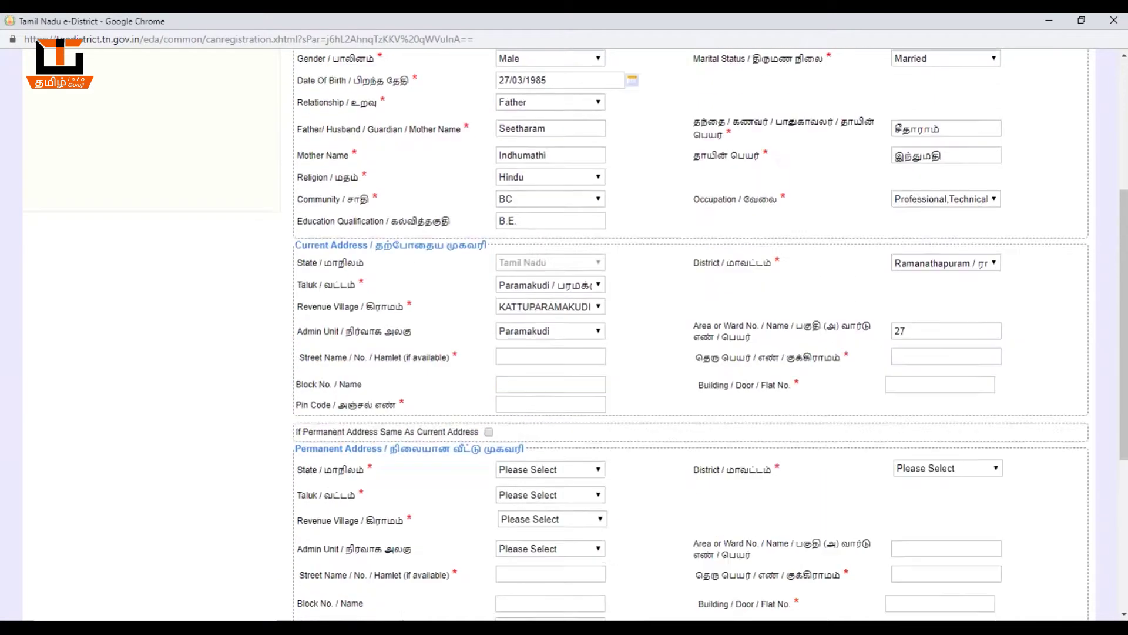
pyautogui.click(1114, 20)
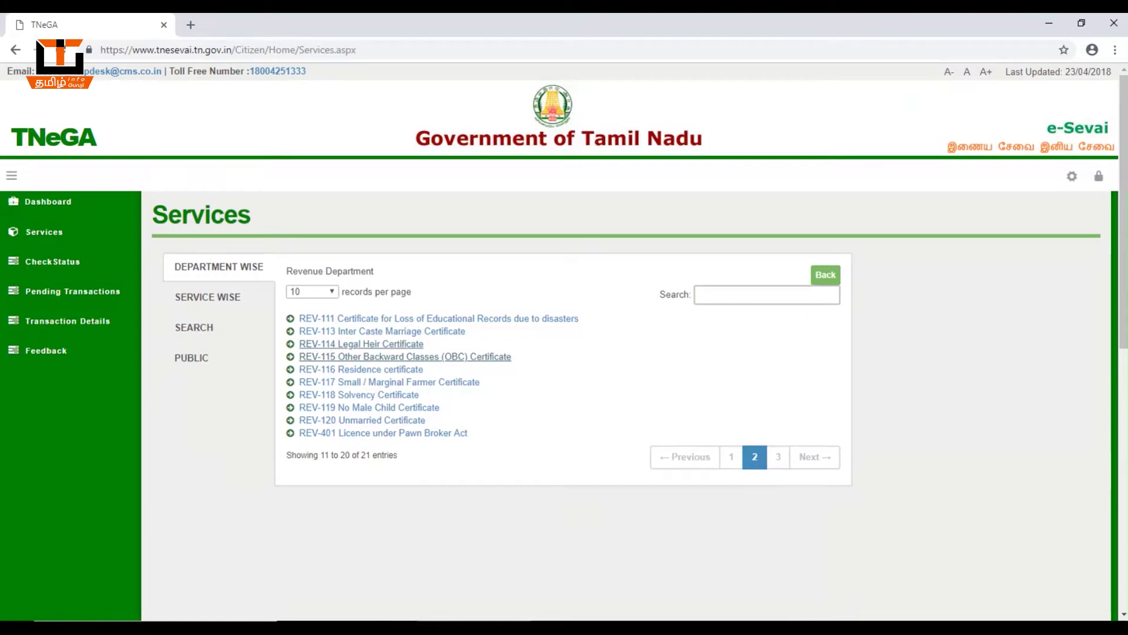
# Step: Start the REV-115 OBC Certificate service and maximize its application window
pyautogui.click(406, 357)
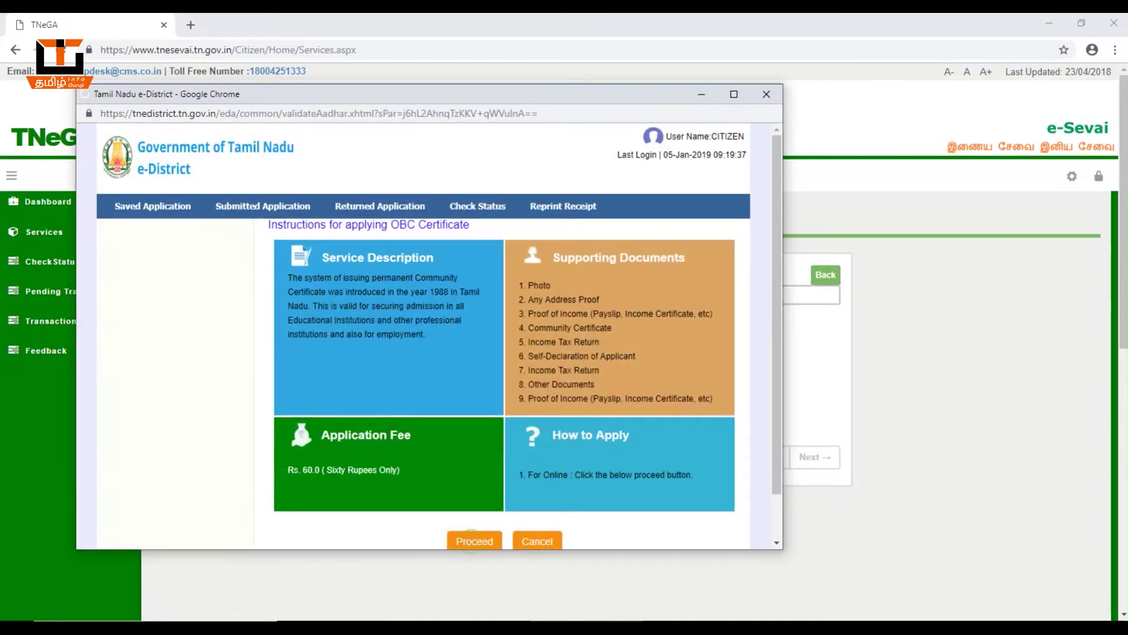
pyautogui.click(474, 540)
pyautogui.click(733, 94)
# Step: Search for the applicant's record by entering their CAN number
pyautogui.click(564, 279)
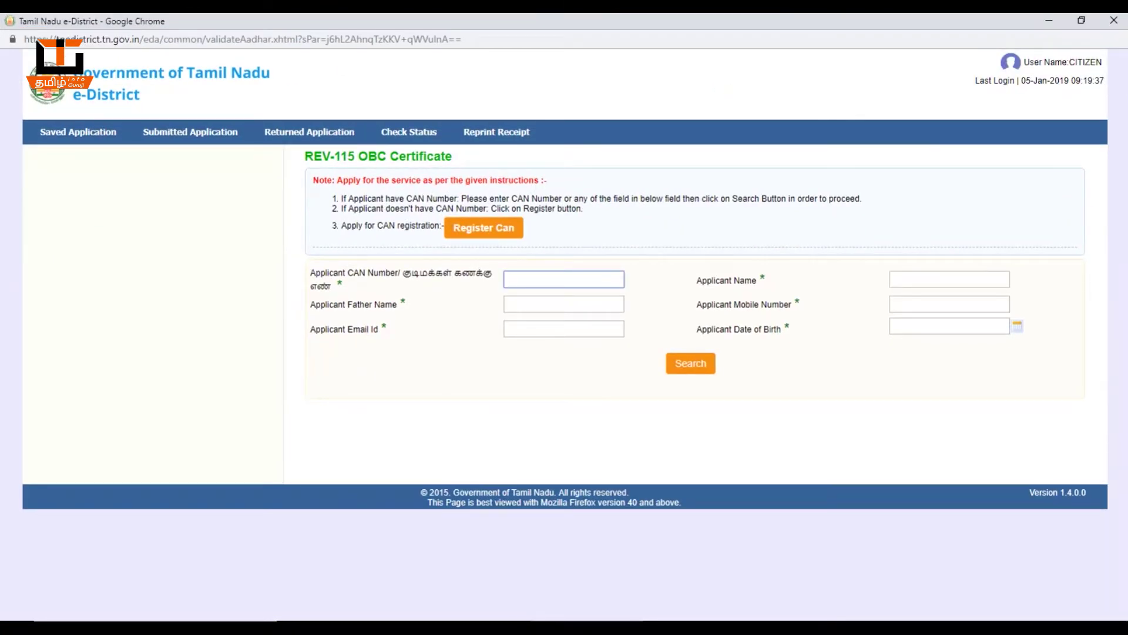
pyautogui.press('Return')
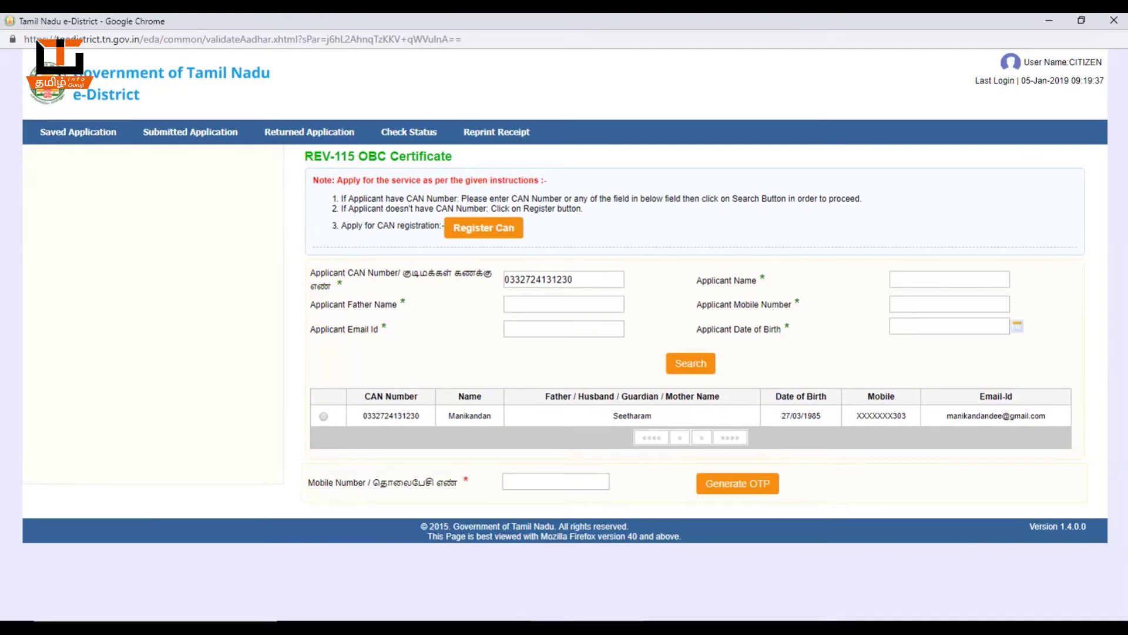
# Step: Select the matching CAN record, confirm the OTP sent to the registered mobile, and continue
pyautogui.click(323, 416)
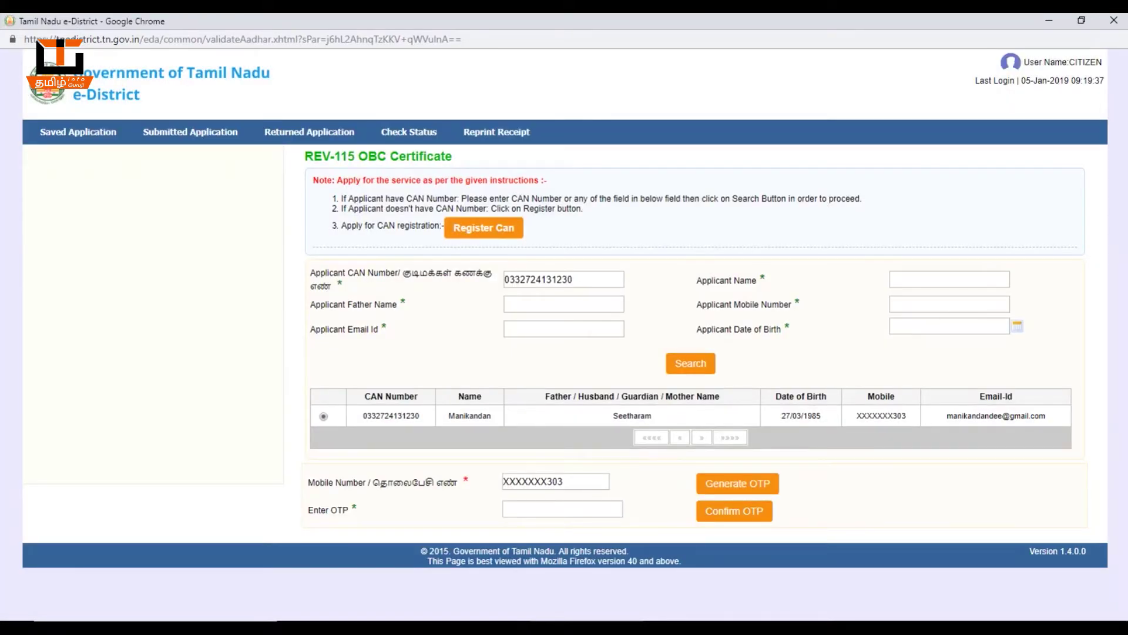
pyautogui.click(529, 508)
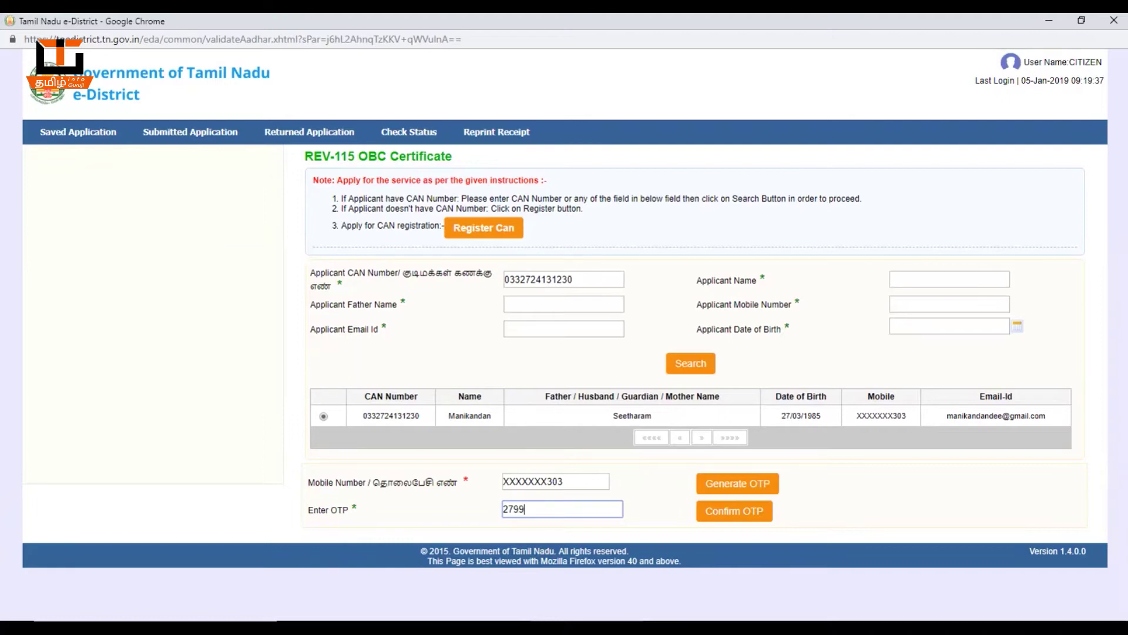
pyautogui.click(705, 510)
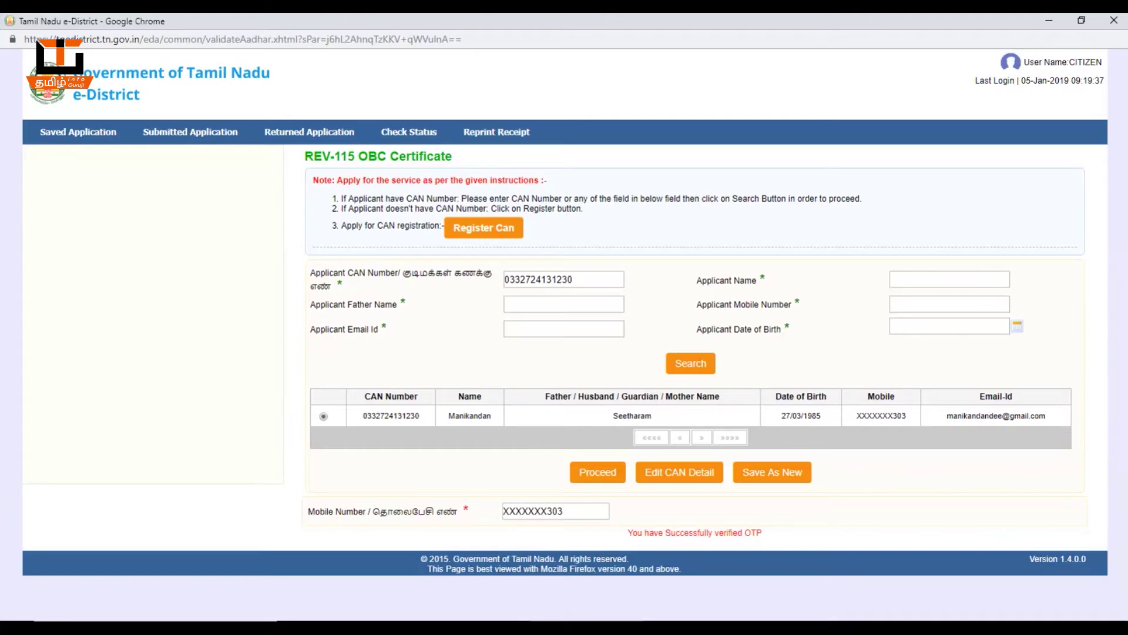
pyautogui.click(598, 472)
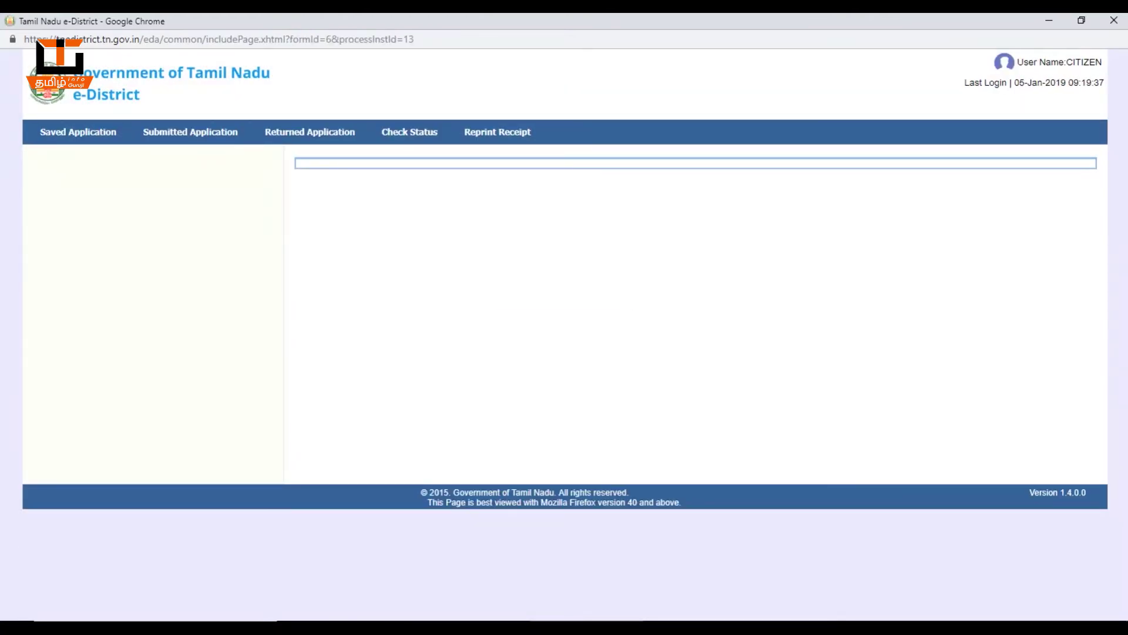
# Step: Review the OBC Certificate form, checking the caste list without choosing a caste
pyautogui.scroll(-4, 564, 335)
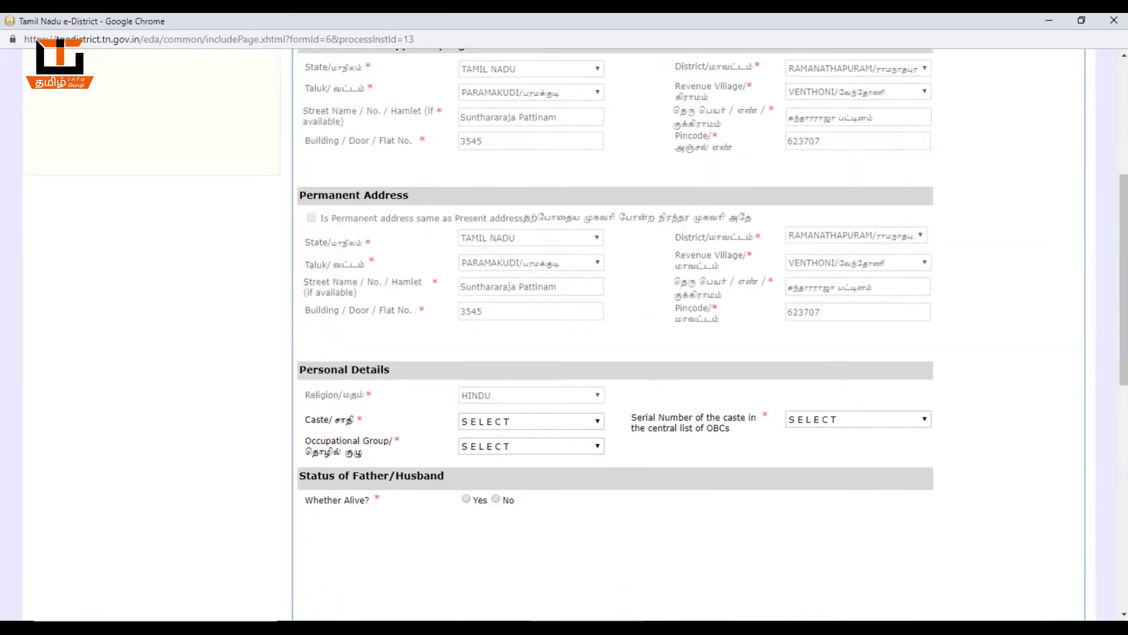
pyautogui.scroll(-6, 564, 335)
pyautogui.scroll(2, 565, 335)
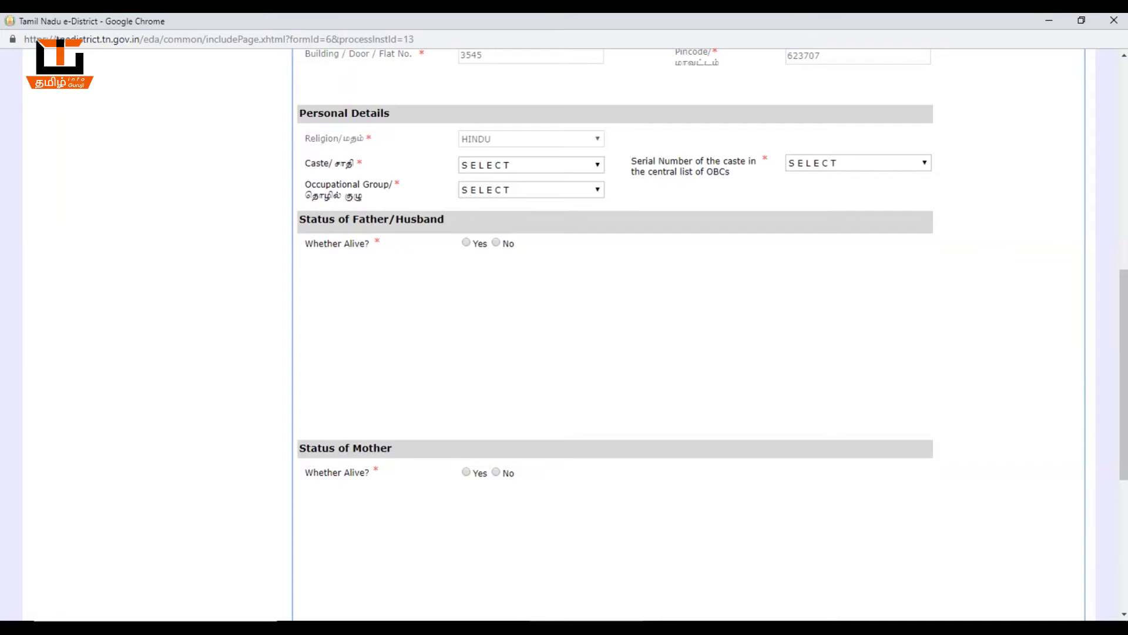
pyautogui.scroll(7, 564, 335)
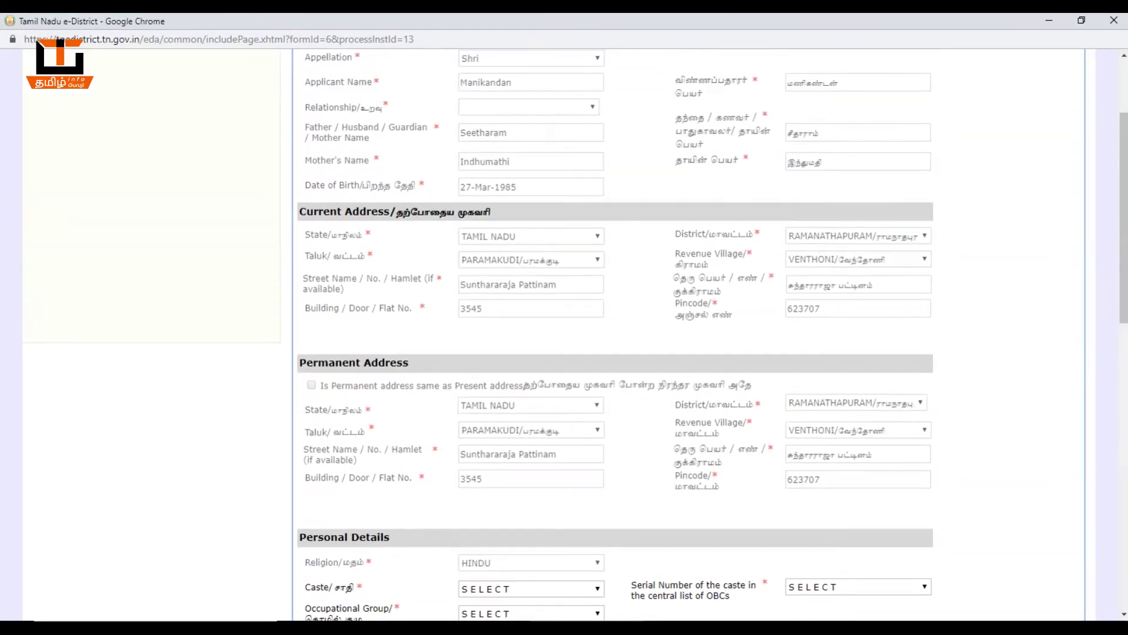
pyautogui.scroll(2, 565, 335)
pyautogui.scroll(-4, 565, 335)
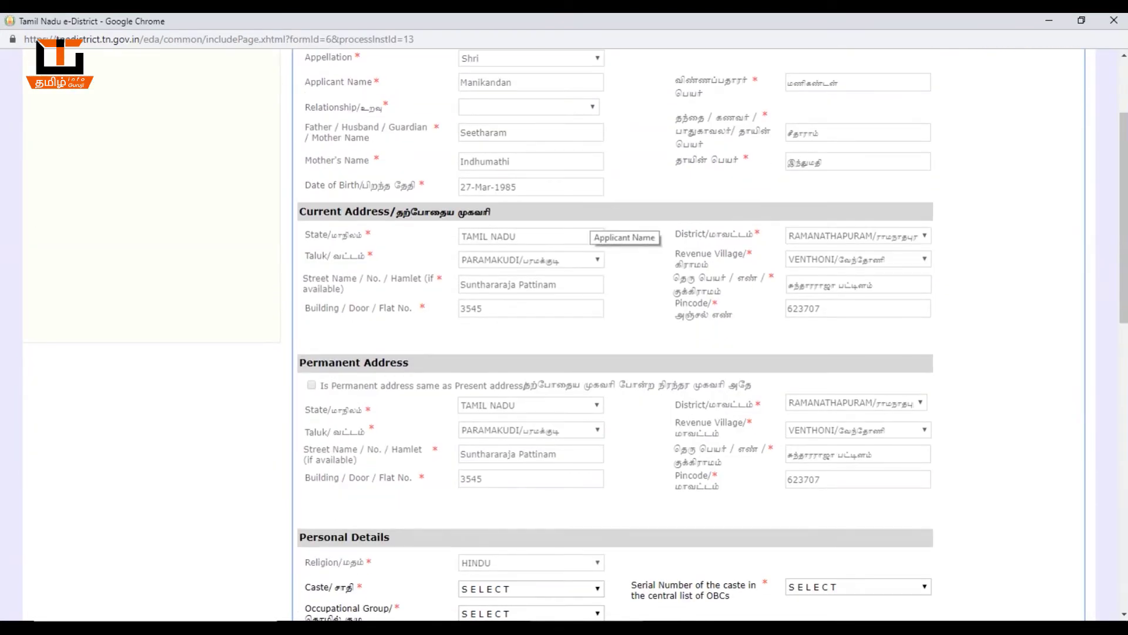
pyautogui.scroll(3, 564, 335)
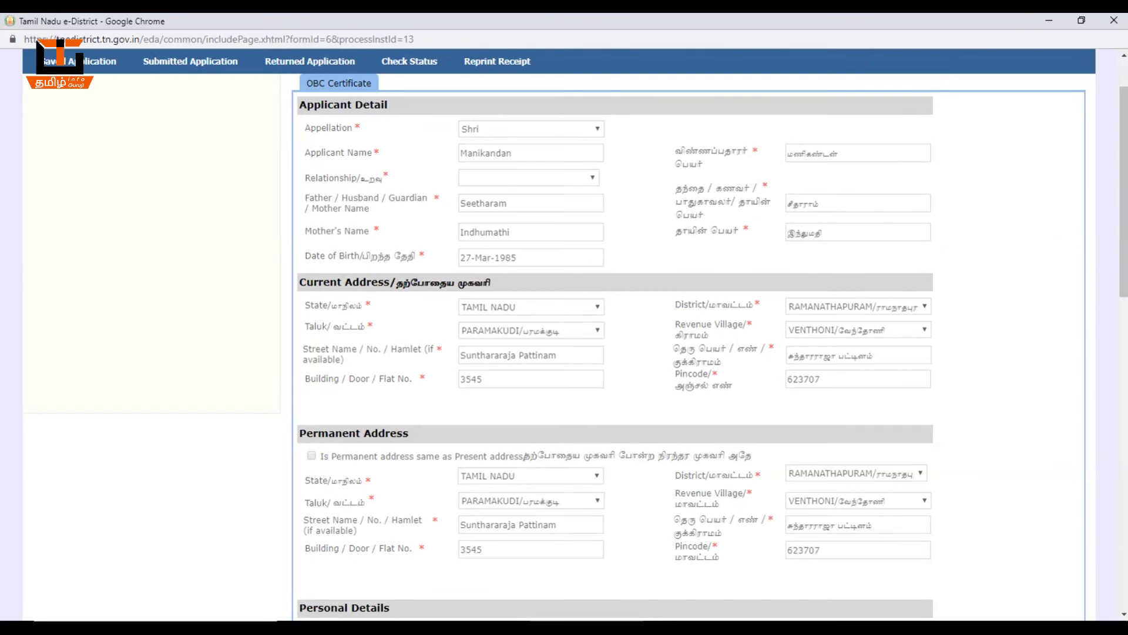
pyautogui.scroll(-7, 564, 335)
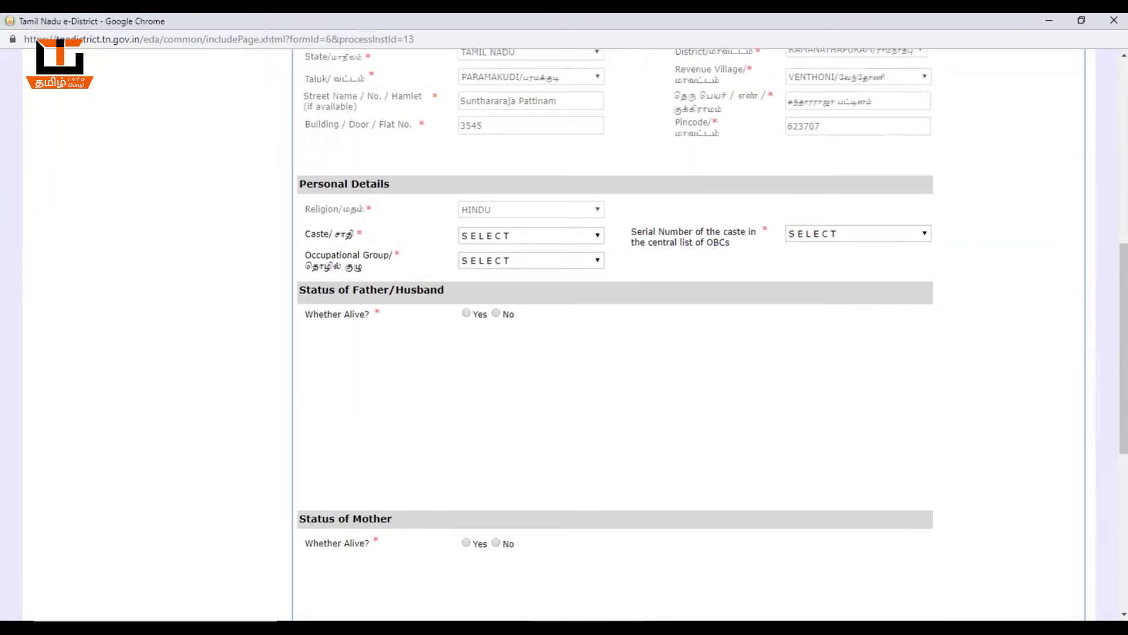
pyautogui.scroll(-2, 564, 335)
pyautogui.click(529, 94)
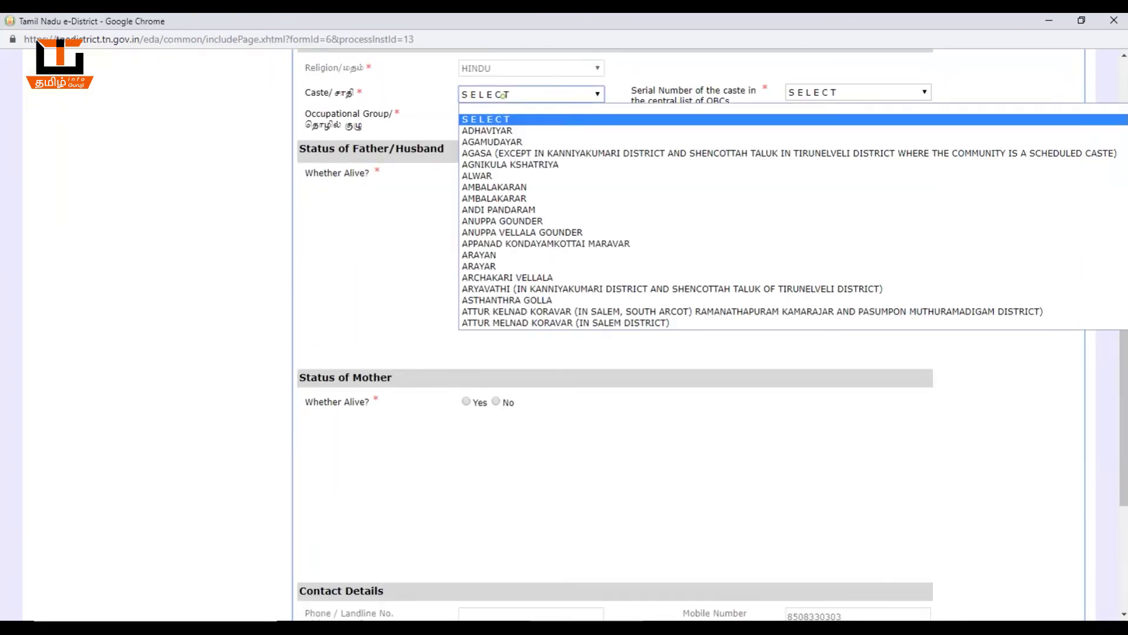
pyautogui.click(383, 173)
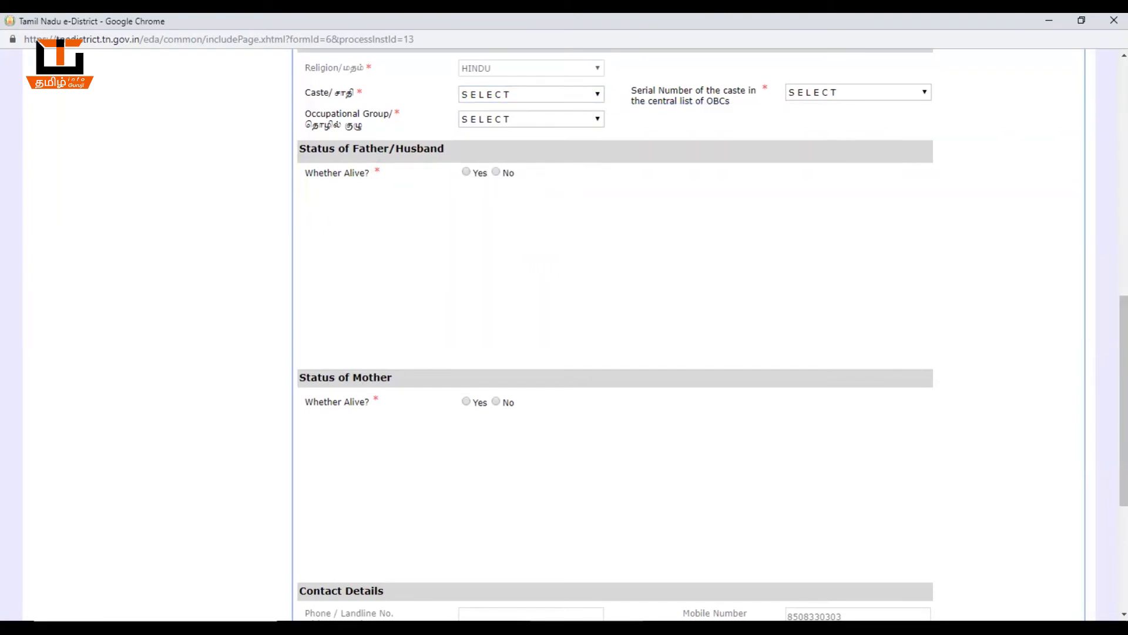
# Step: Finish reviewing the form, then cancel the application and confirm discarding the changes
pyautogui.scroll(-3, 564, 335)
pyautogui.scroll(2, 564, 335)
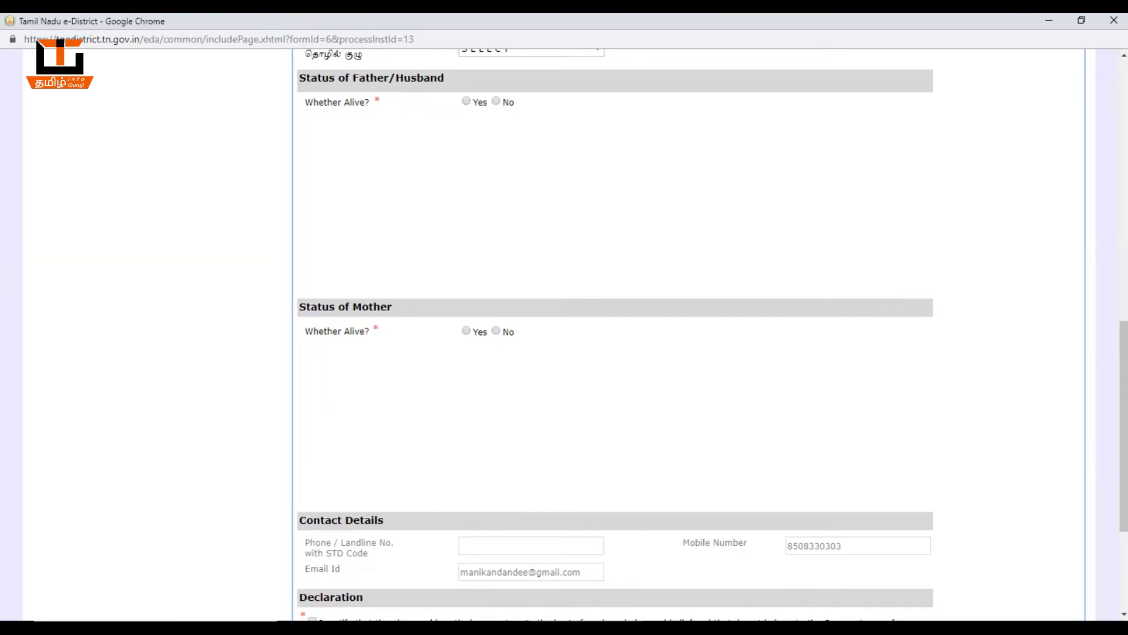
pyautogui.scroll(-1, 565, 335)
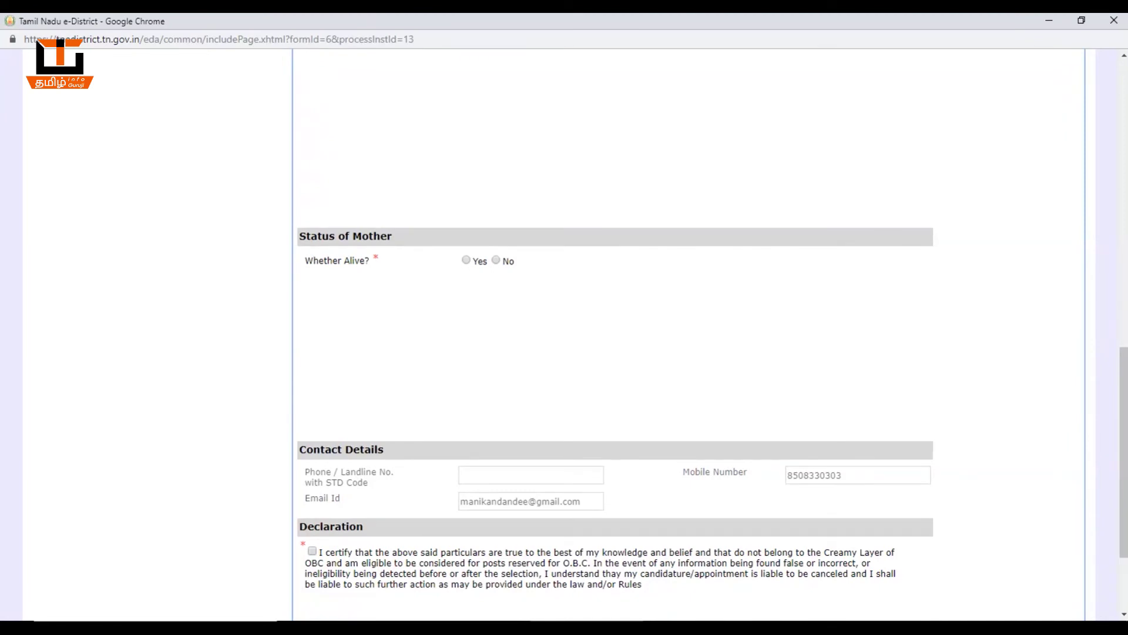
pyautogui.scroll(-1, 687, 335)
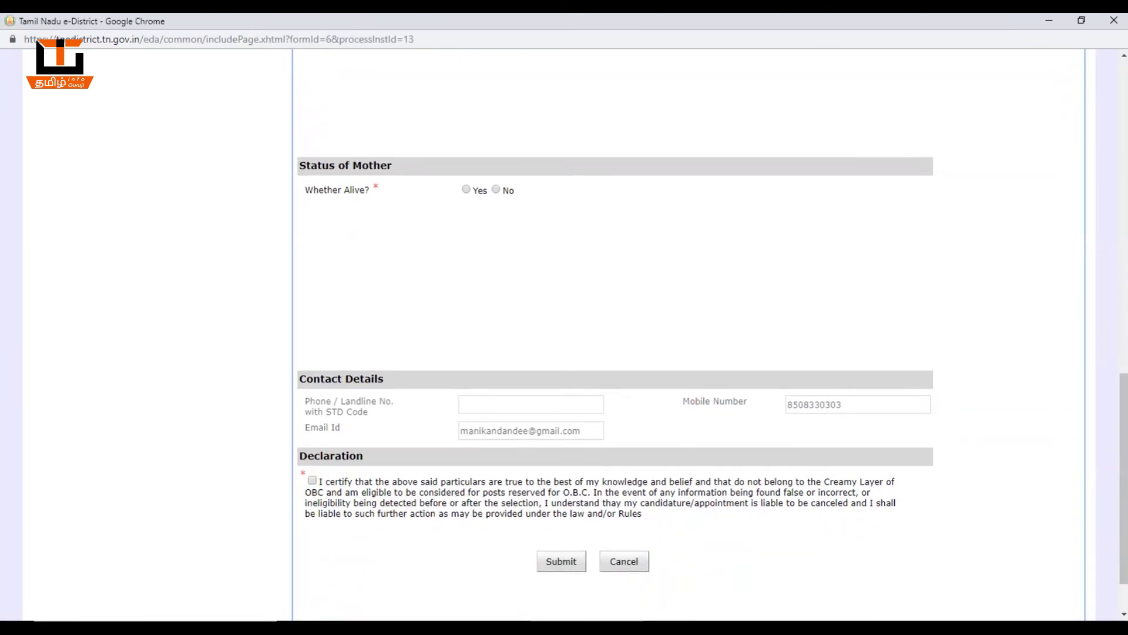
pyautogui.scroll(15, 688, 335)
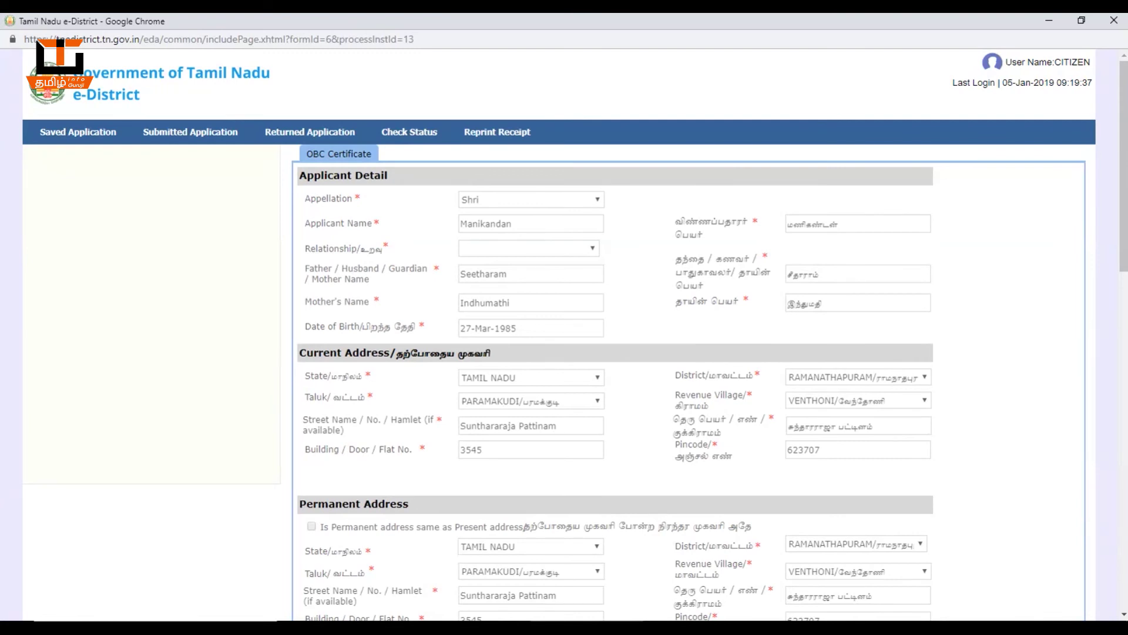
pyautogui.scroll(-15, 688, 335)
pyautogui.click(624, 495)
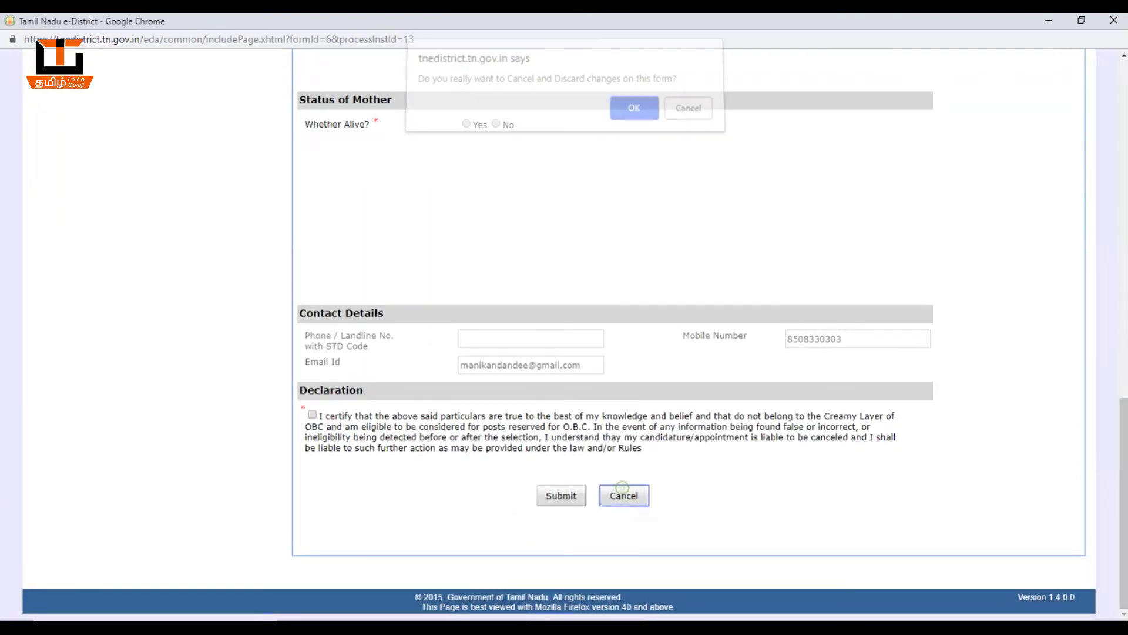
pyautogui.click(629, 117)
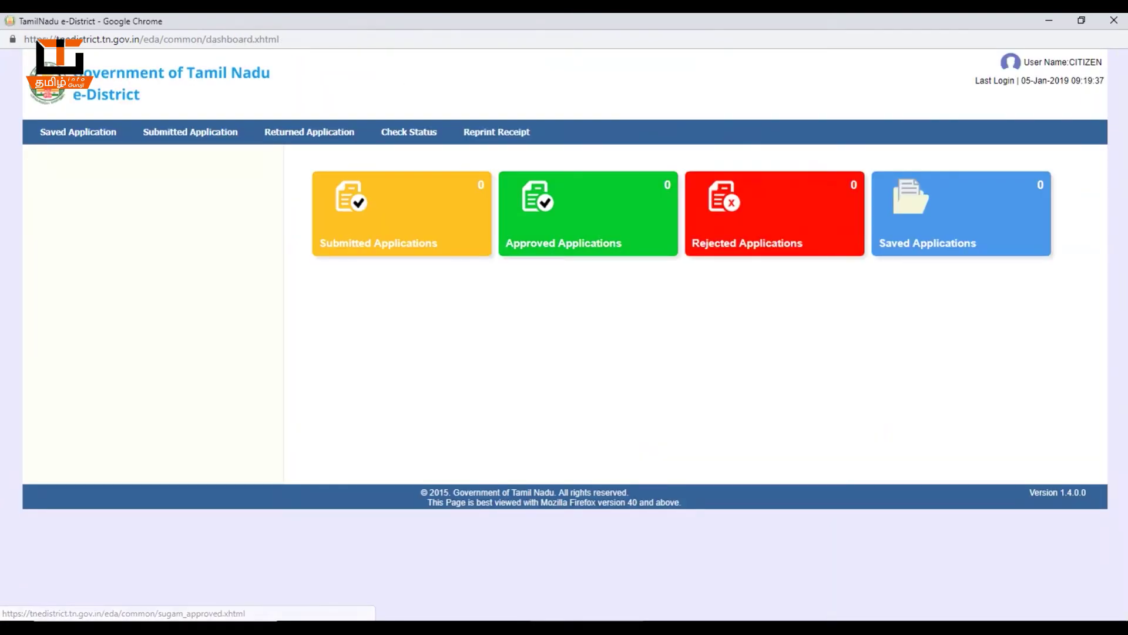